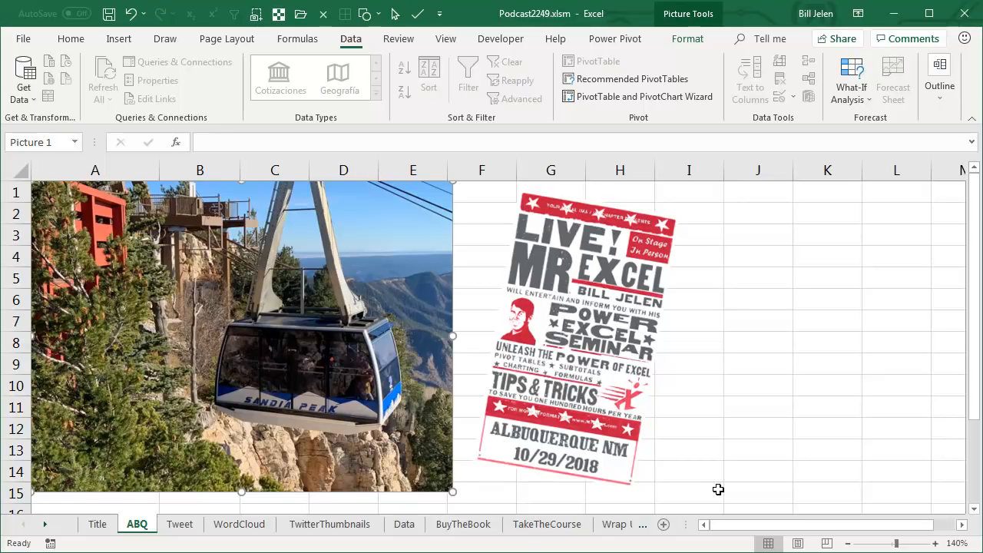
Apply the strongest transparency preset to the cable car picture covering the city and population cells.
click(687, 40)
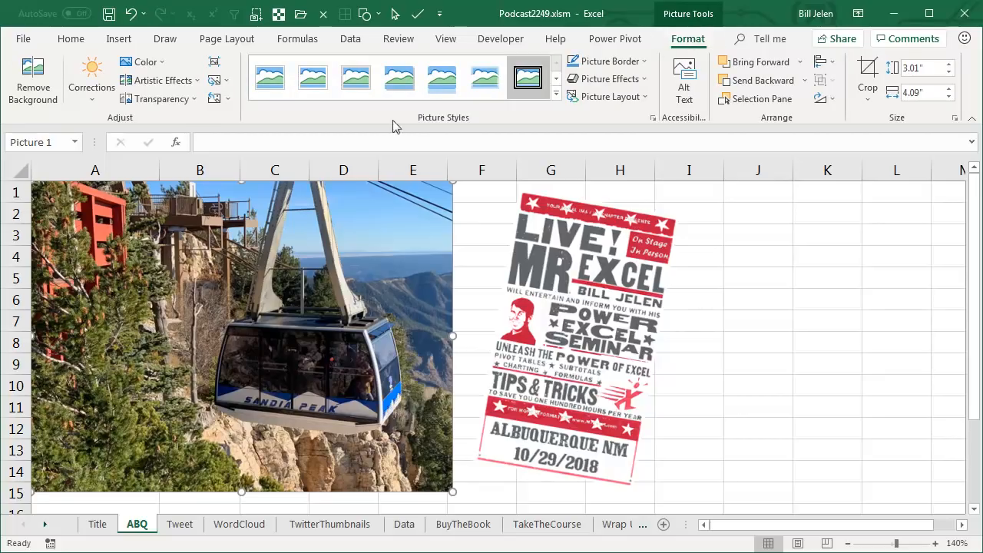
click(196, 100)
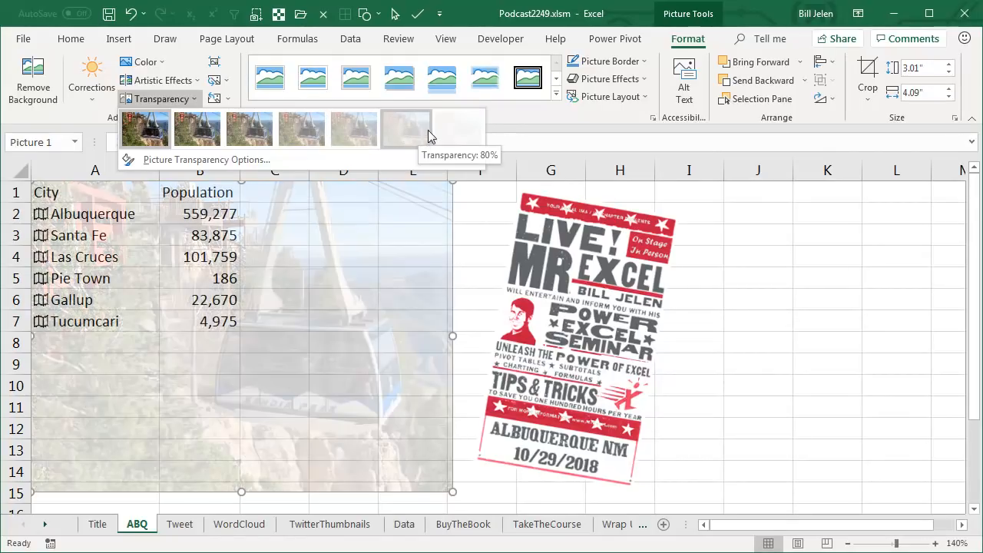
click(456, 132)
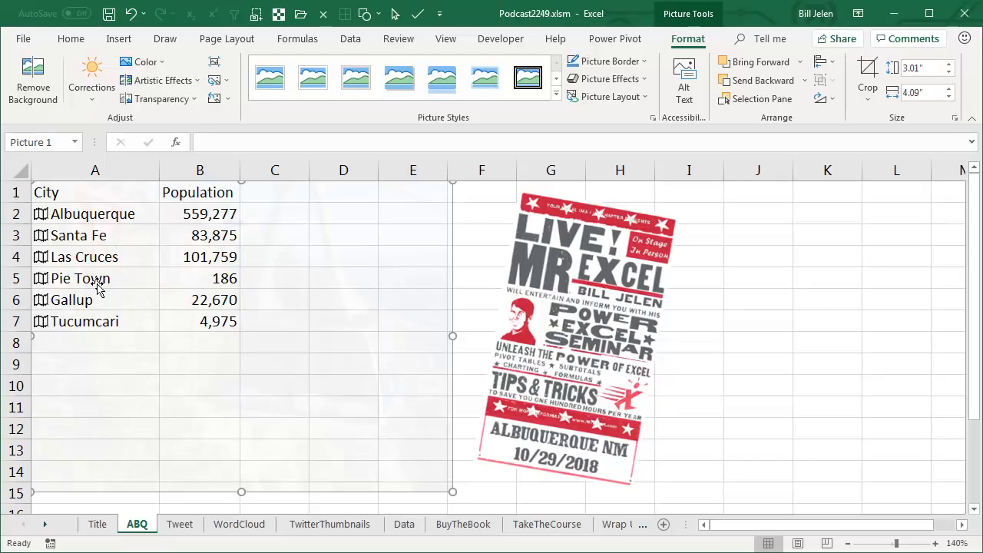
Look through the Tweet, WordCloud and TwitterThumbnails sheets.
click(179, 526)
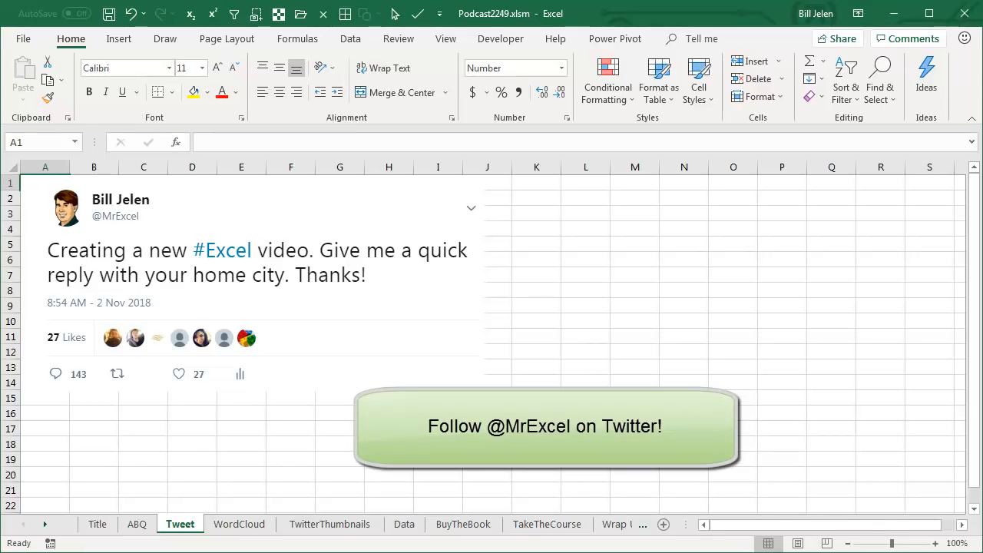
click(246, 528)
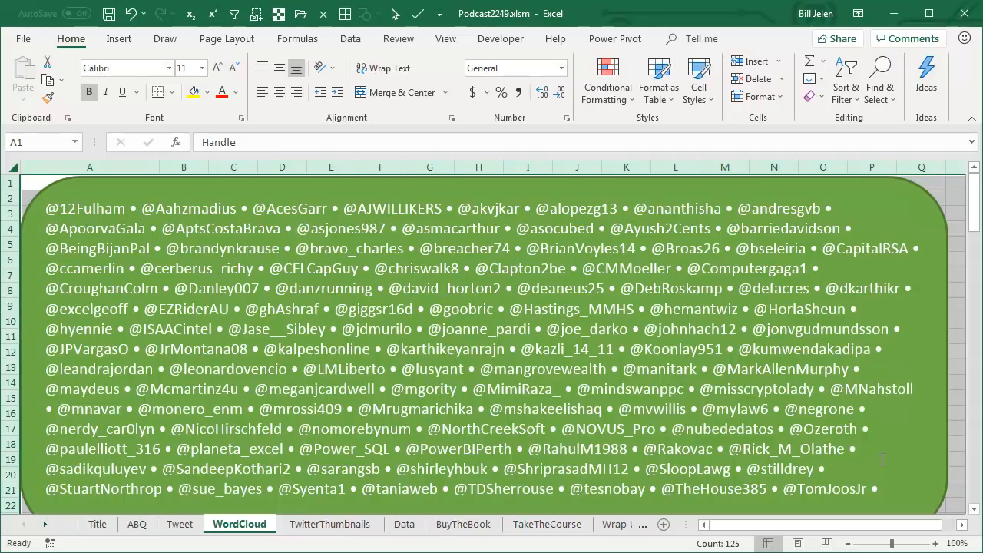
click(338, 529)
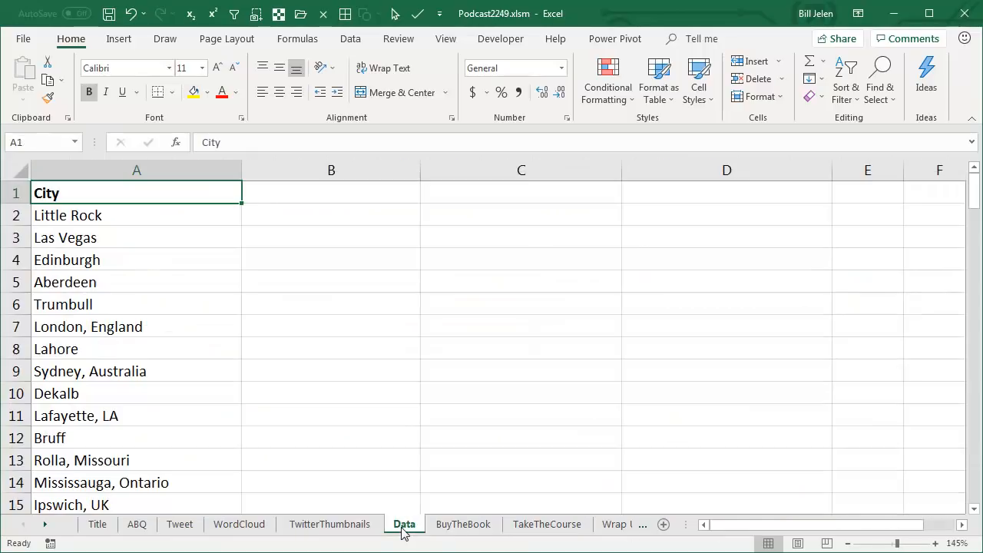
Open the Data sheet and examine how the city names in column A are written.
click(404, 525)
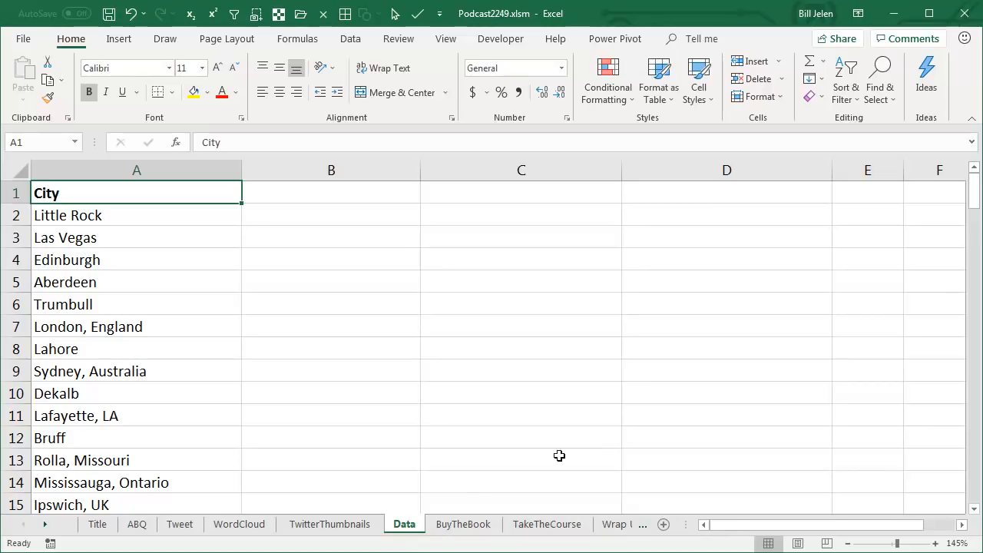
scroll(180, 373, down, 5)
scroll(178, 374, down, 4)
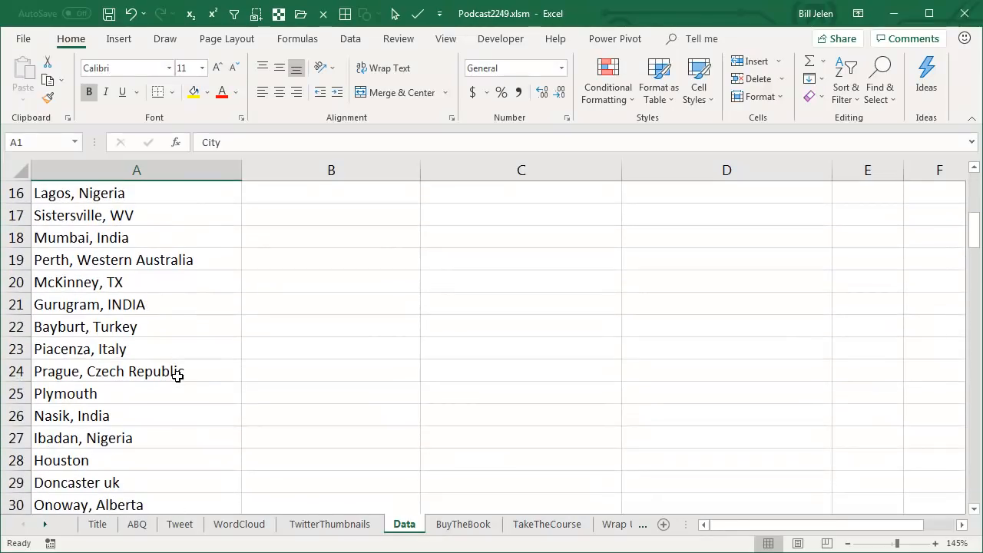
scroll(178, 376, up, 2)
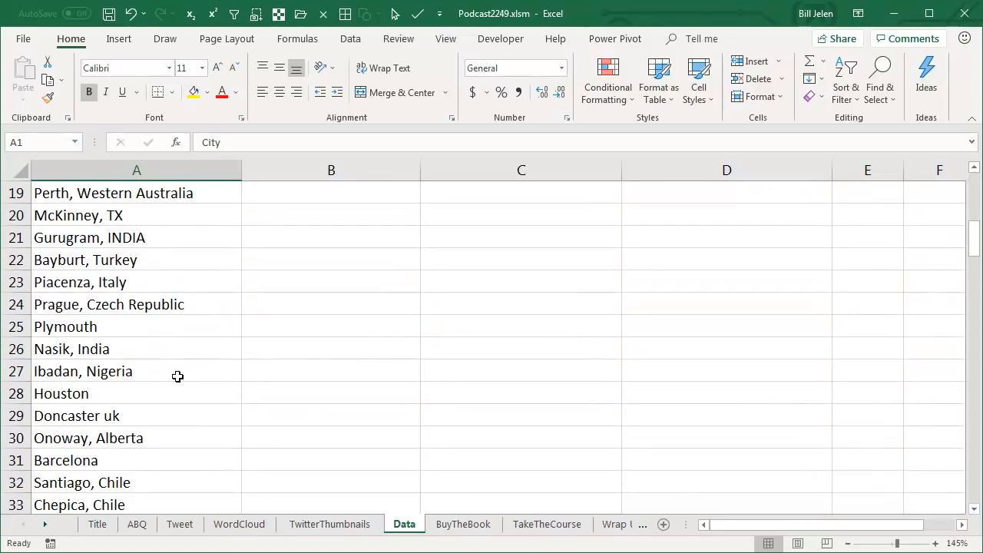
scroll(160, 362, down, 2)
scroll(162, 368, down, 2)
scroll(182, 384, down, 3)
scroll(176, 391, up, 13)
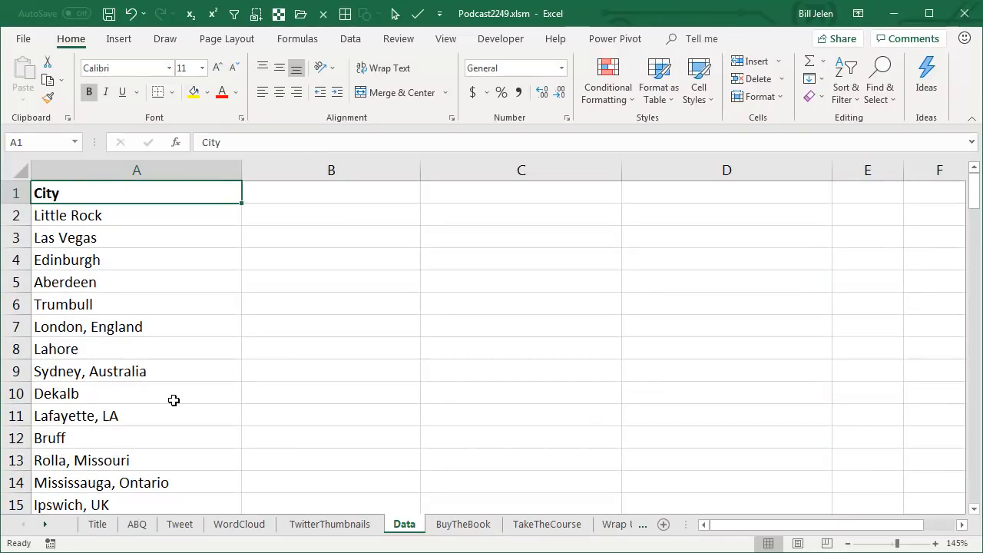
Convert all the city names from A2 down to the Geography (Geografía) data type.
key(Down)
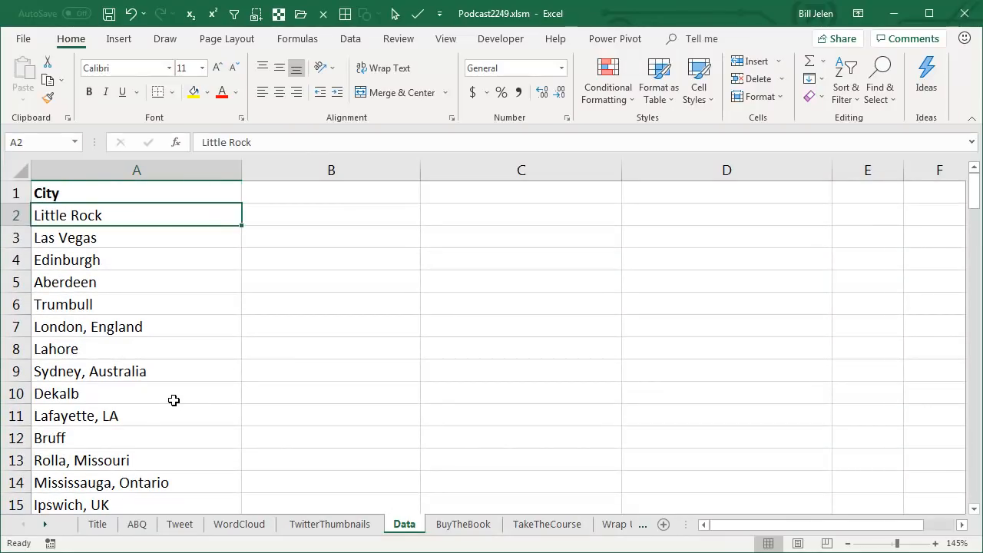
key(ctrl+shift+Down)
key(ctrl+BackSpace)
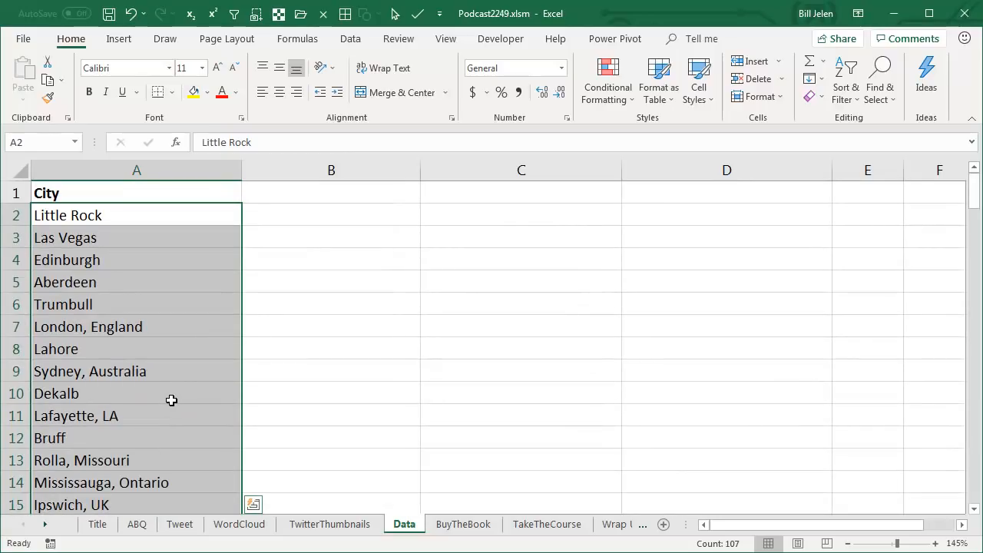
click(351, 39)
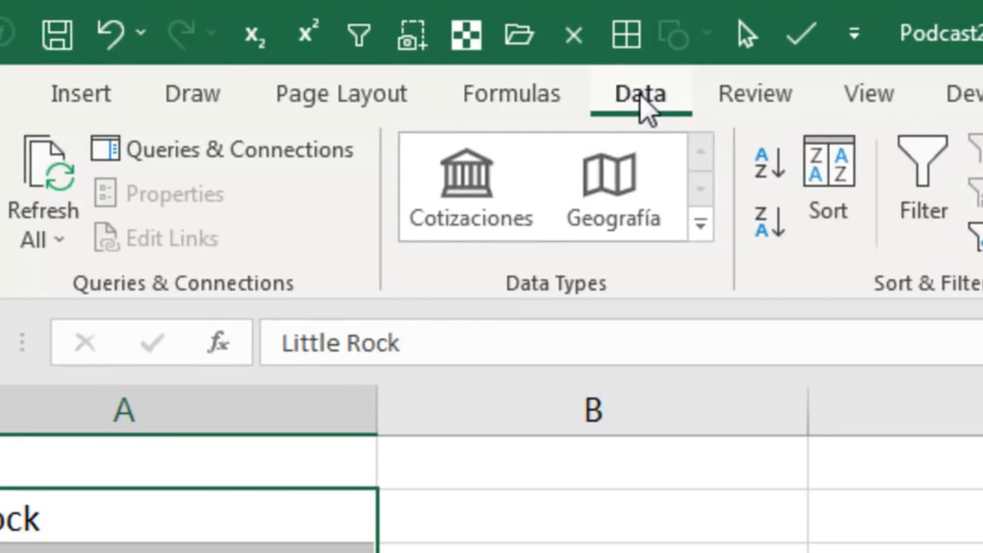
click(615, 212)
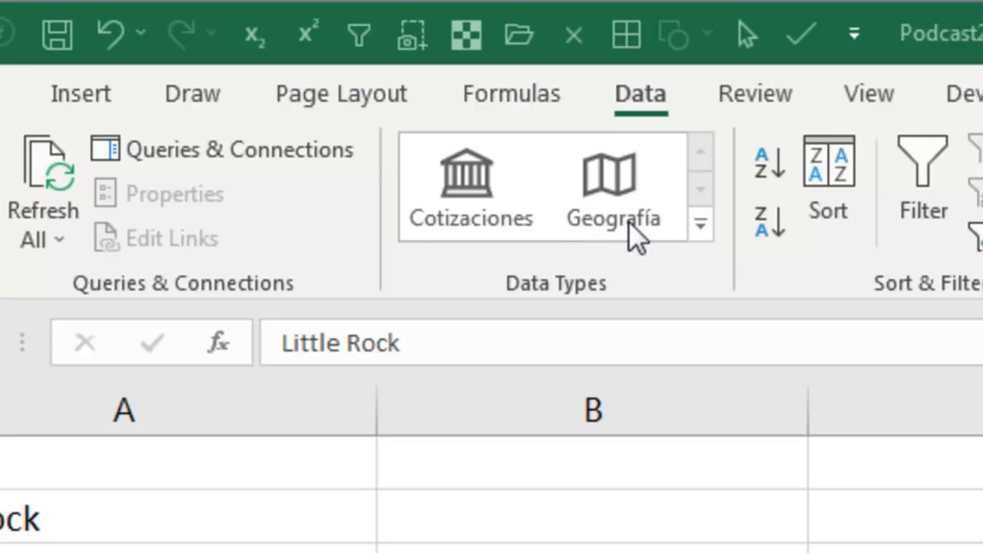
click(106, 518)
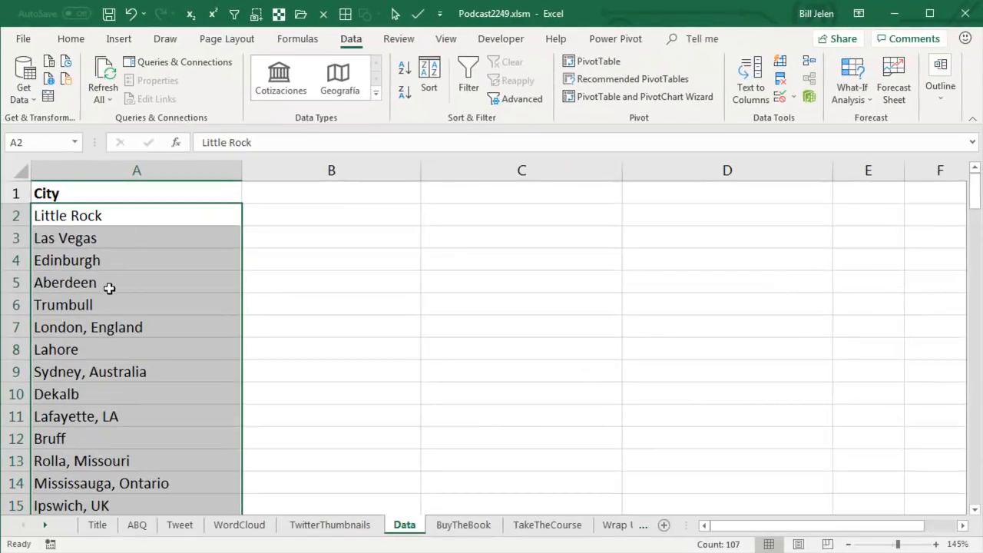
click(340, 77)
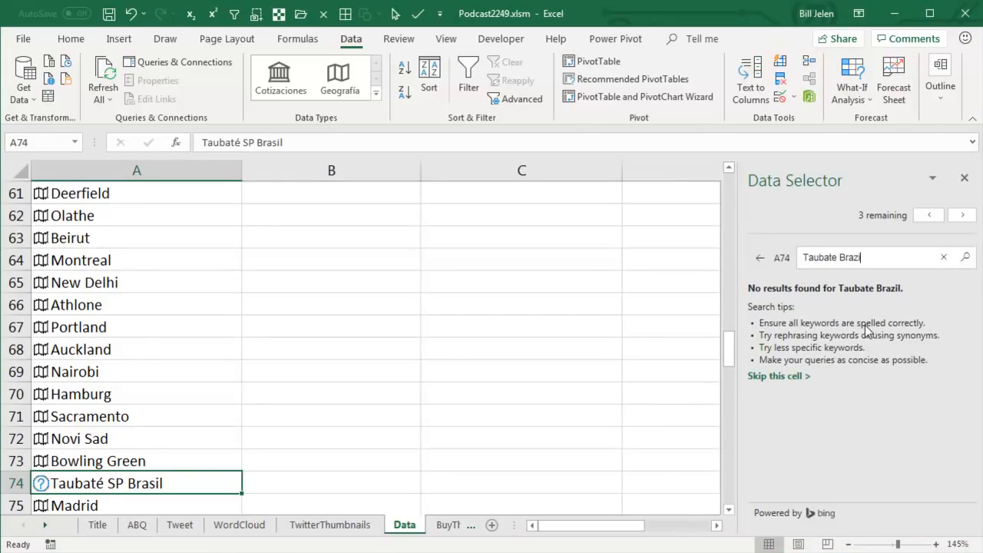
Resolve cell A74 by shortening the lookup text to "Taubate" and choosing Taubaté in São Paulo, Brazil.
key(BackSpace)
key(BackSpace)
key(BackSpace)
key(BackSpace)
key(BackSpace)
key(Return)
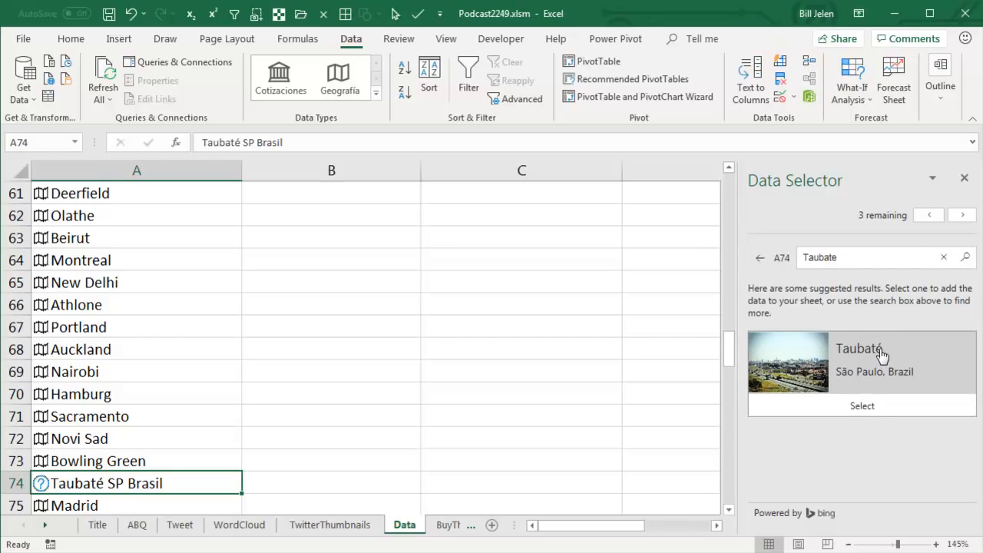
click(866, 406)
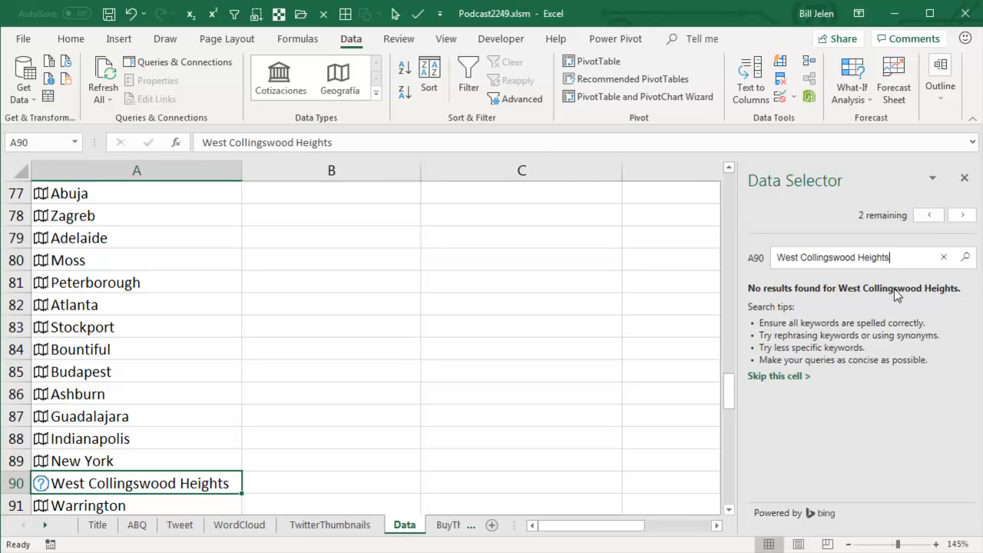
Resolve cell A90 by changing the lookup text to "Collingswood, NJ" and choosing Collingswood in Camden County.
key(Home)
key(Delete)
key(Delete)
key(Delete)
key(Delete)
key(Delete)
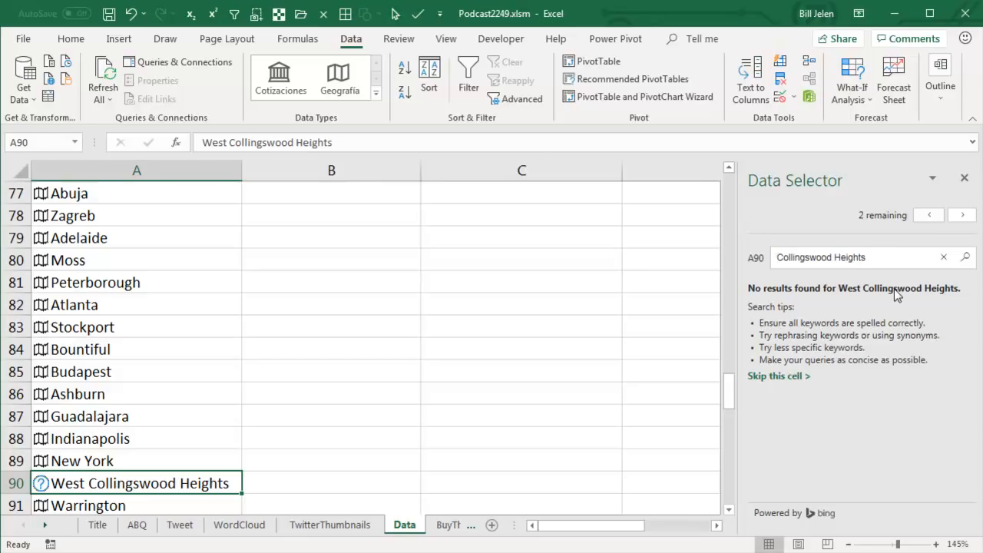
key(BackSpace)
key(BackSpace)
key(BackSpace)
key(BackSpace)
key(BackSpace)
key(BackSpace)
text(, NJ)
key(Return)
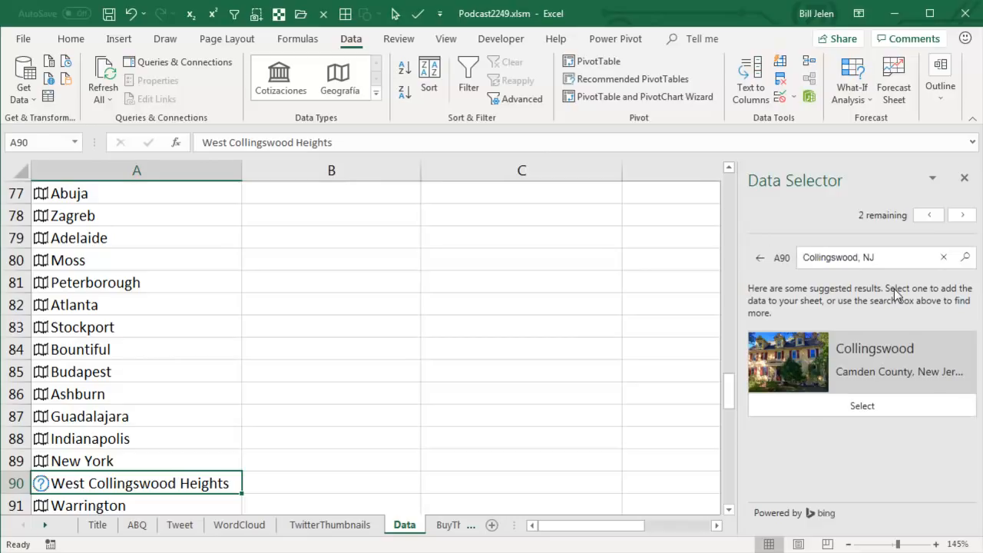
click(866, 406)
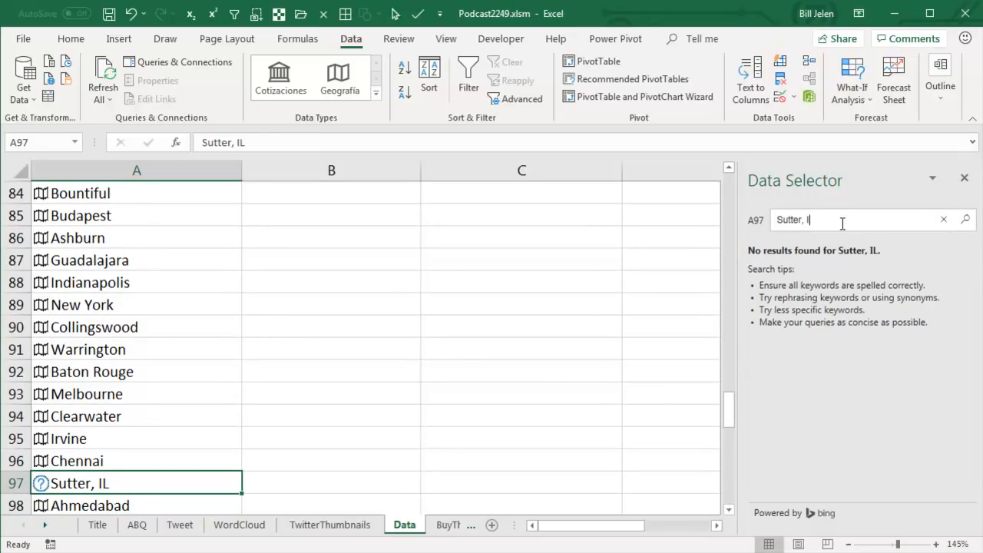
Resolve cell A97 by searching for "Sutter" and choosing Sutter in Hancock County, Illinois.
key(Return)
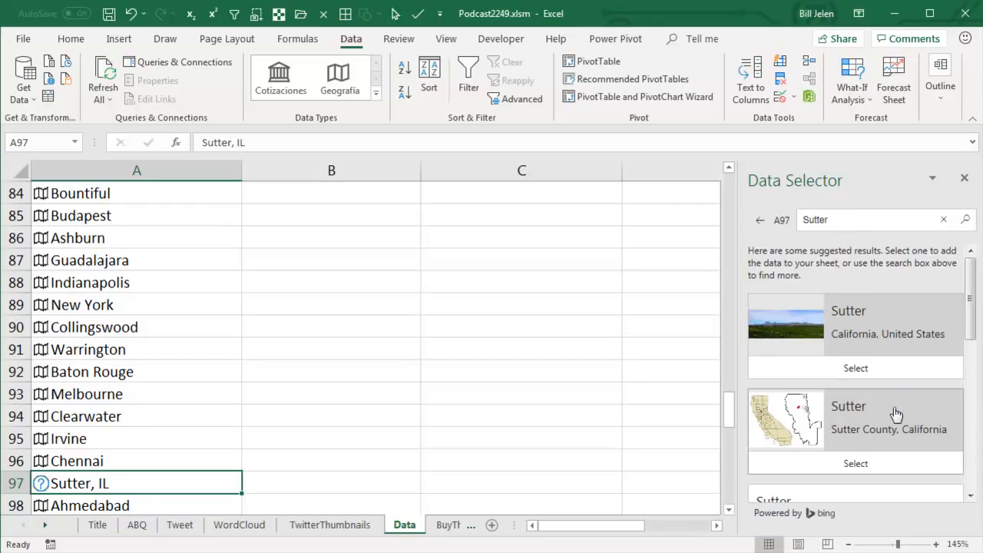
scroll(902, 412, down, 3)
scroll(904, 412, down, 1)
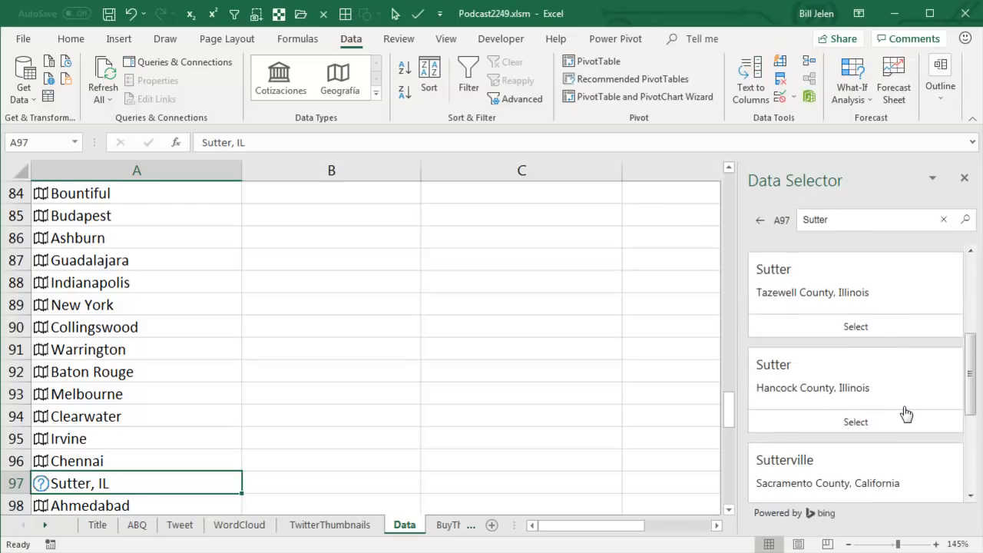
click(855, 422)
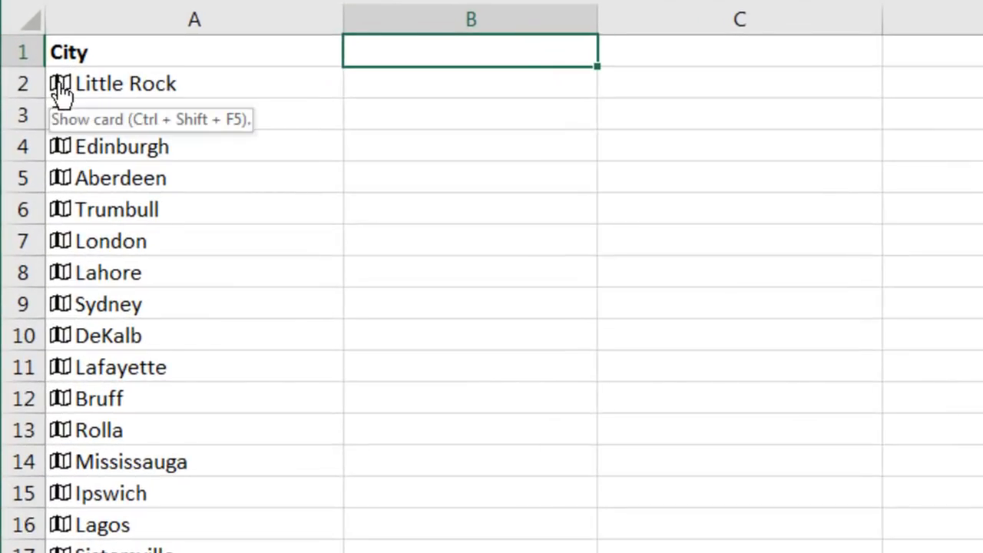
Show the data card for Little Rock in A2, read through its fields and description, and close it.
click(59, 83)
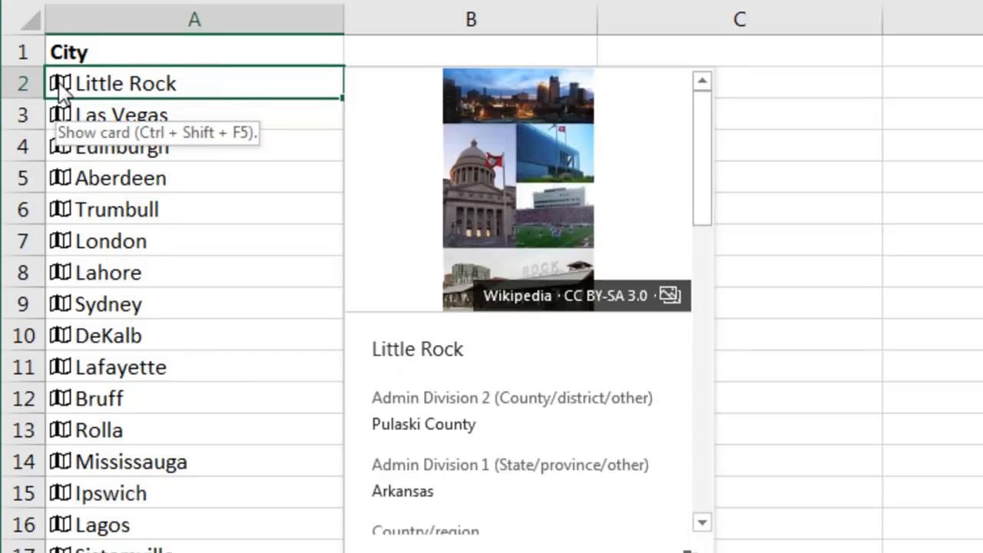
scroll(466, 377, down, 5)
scroll(463, 368, down, 5)
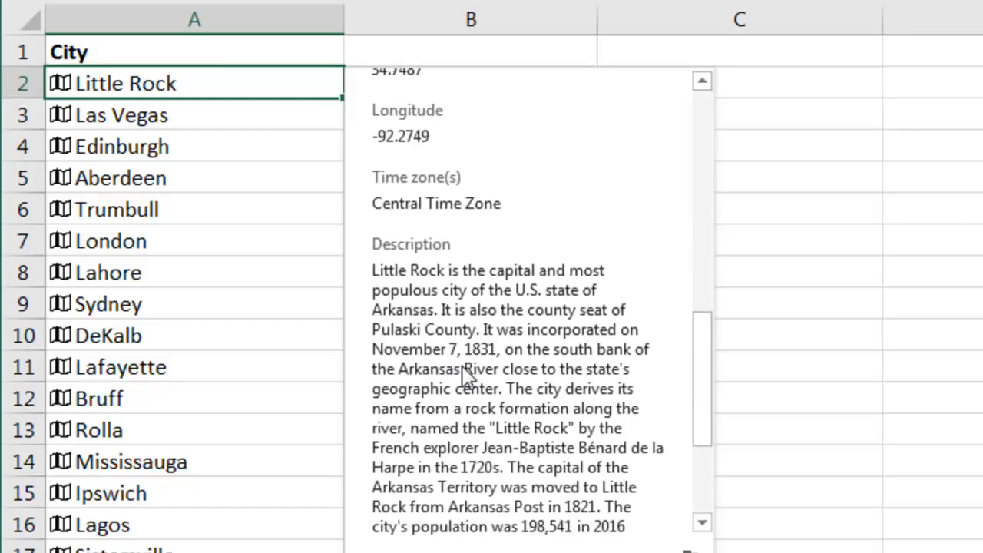
scroll(466, 377, down, 2)
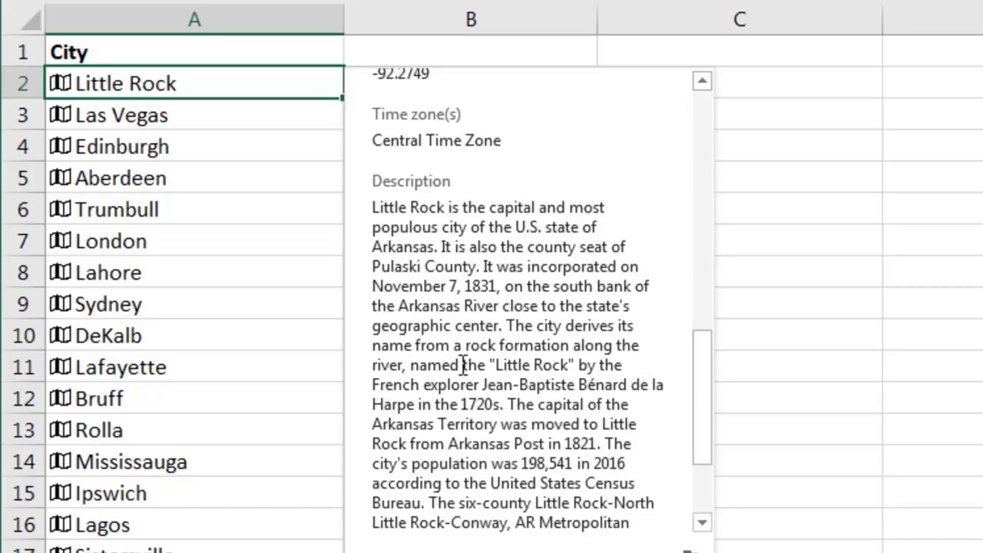
click(437, 48)
Enter the heading Population in B1 and the formula =A2.Population in B2.
click(466, 50)
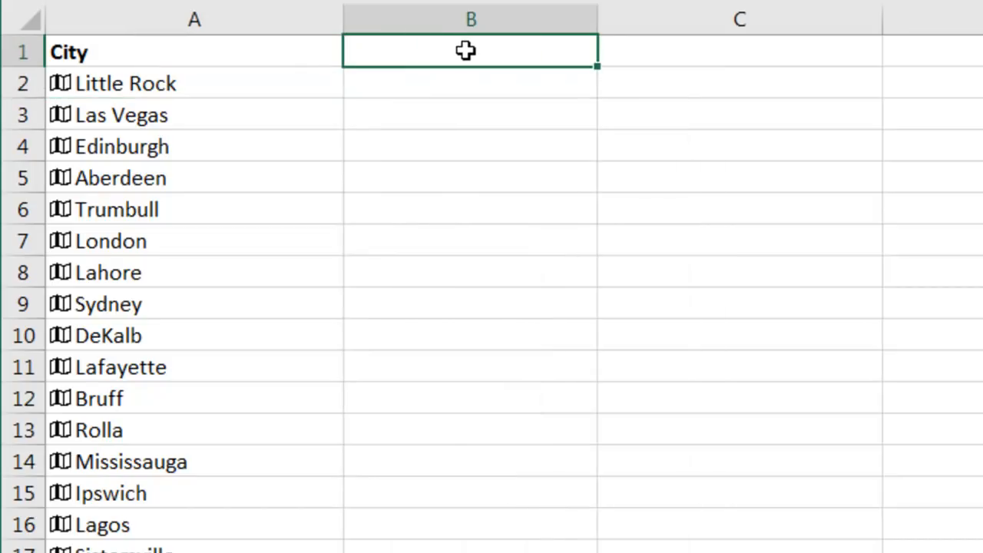
text(Population)
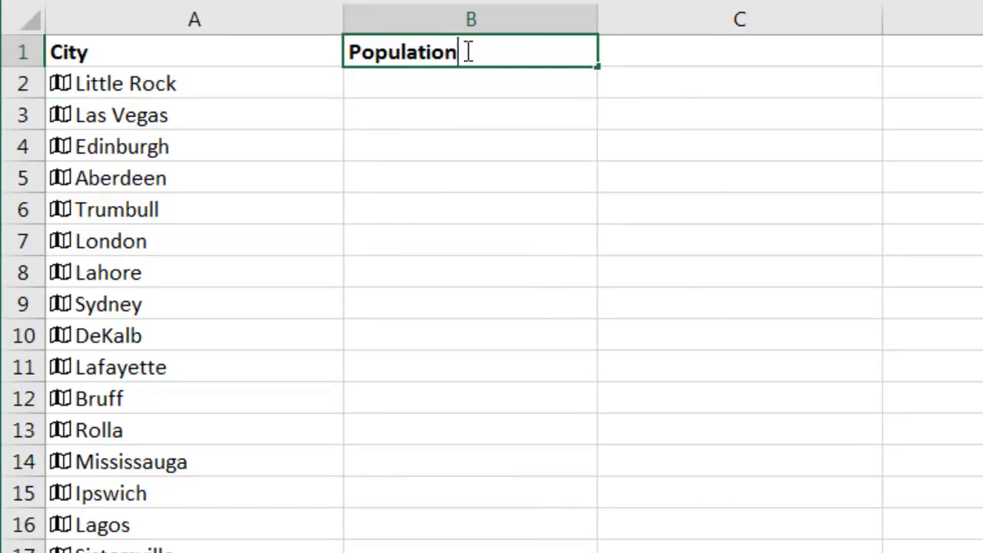
key(Return)
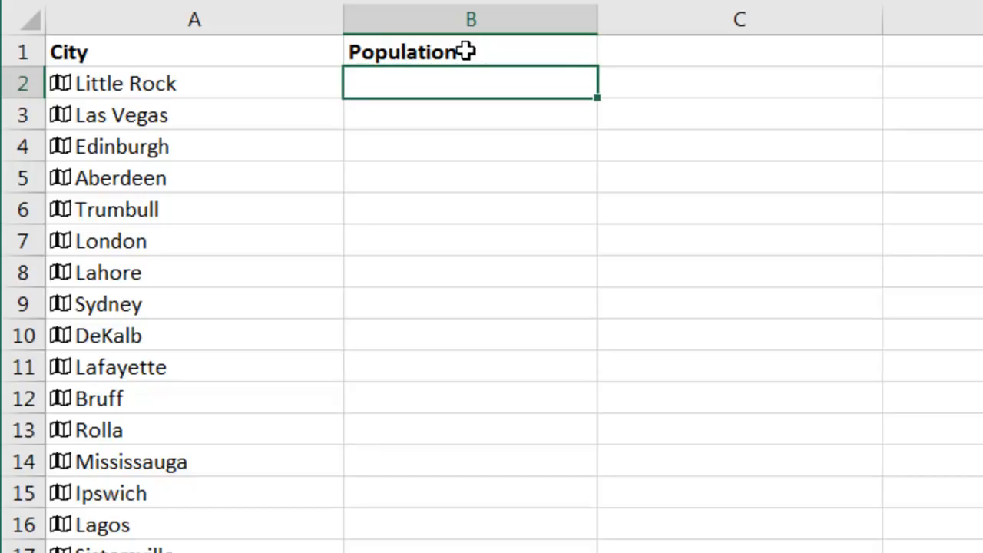
text(=A2.)
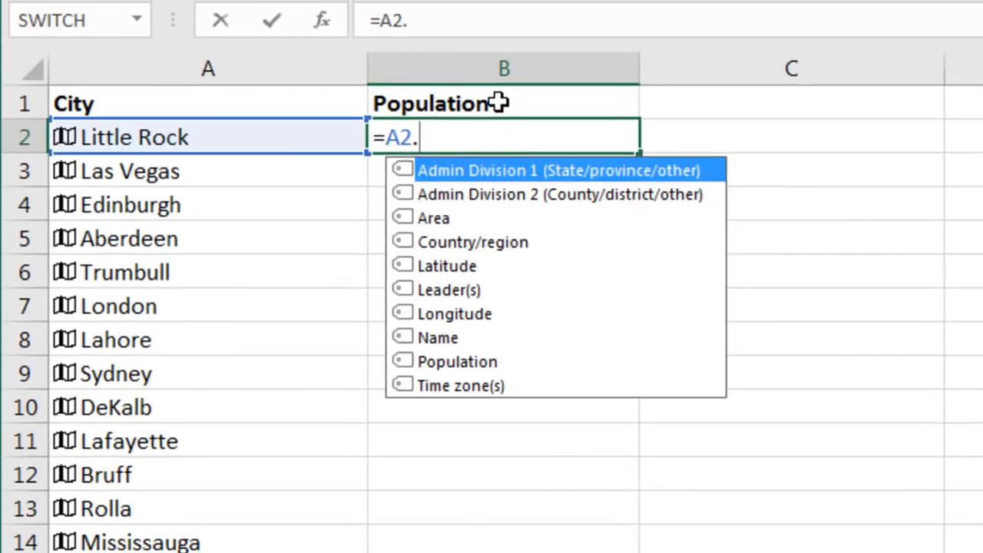
text(Pop)
key(Tab)
key(Return)
key(Up)
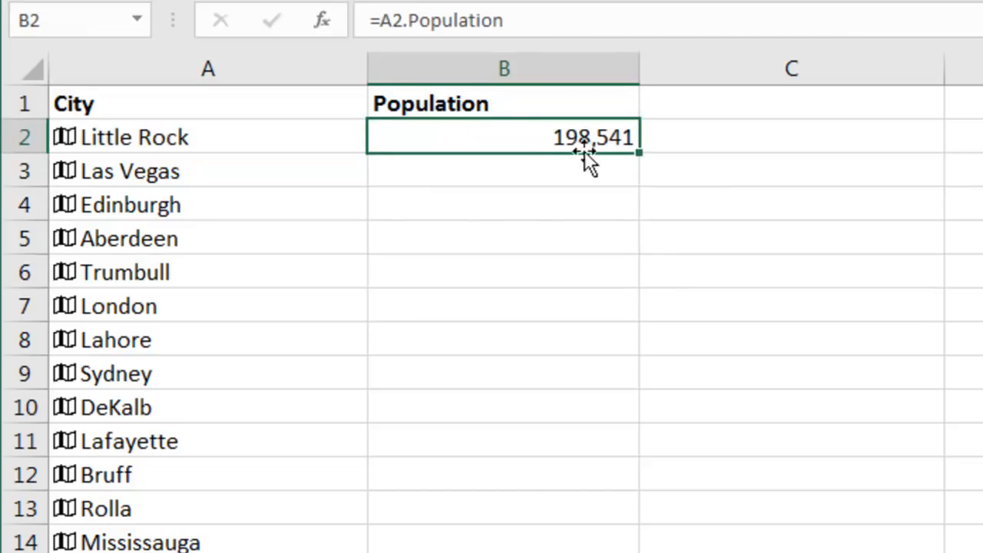
Fill the population formula from B2 down the whole city list and look over the filled column.
double_click(639, 153)
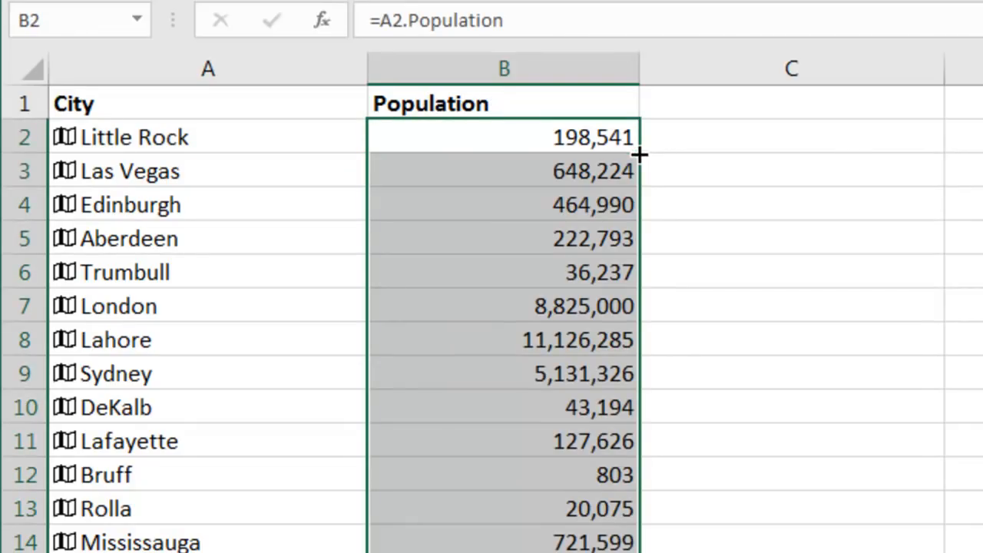
scroll(577, 281, down, 5)
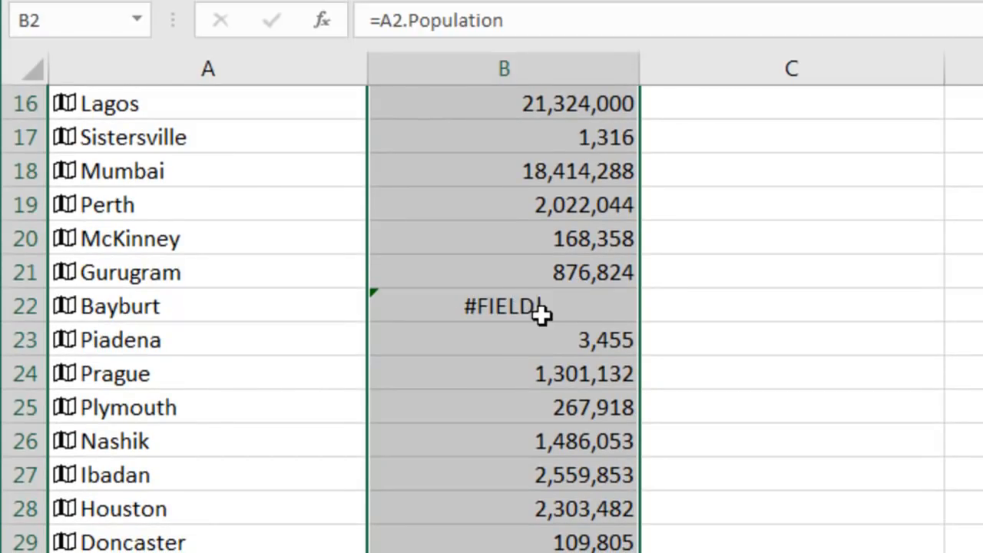
scroll(540, 312, down, 5)
scroll(544, 318, up, 2)
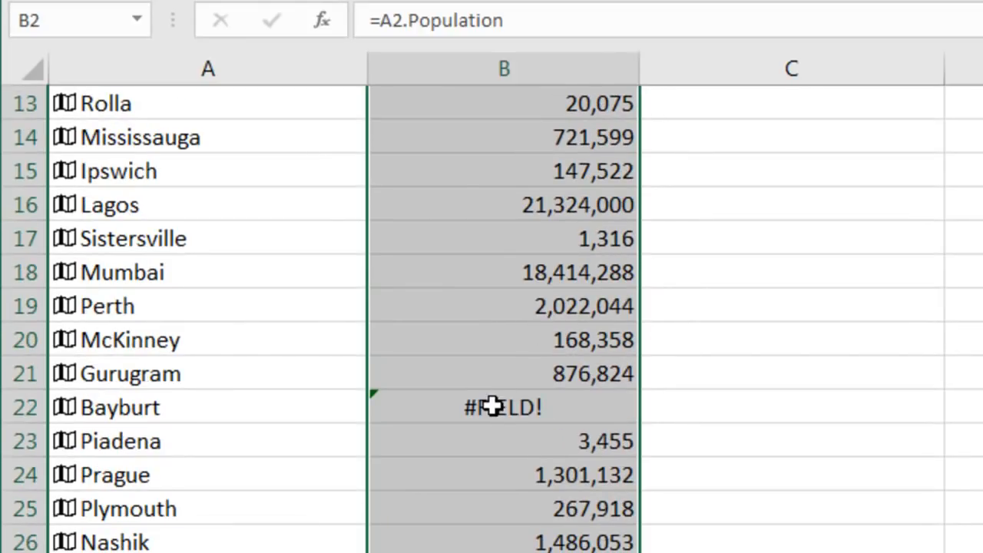
Enter the heading State in C1, return the Admin Division 1 (State/province/other) field of A2 in C2, and fill it down the list.
scroll(565, 401, up, 4)
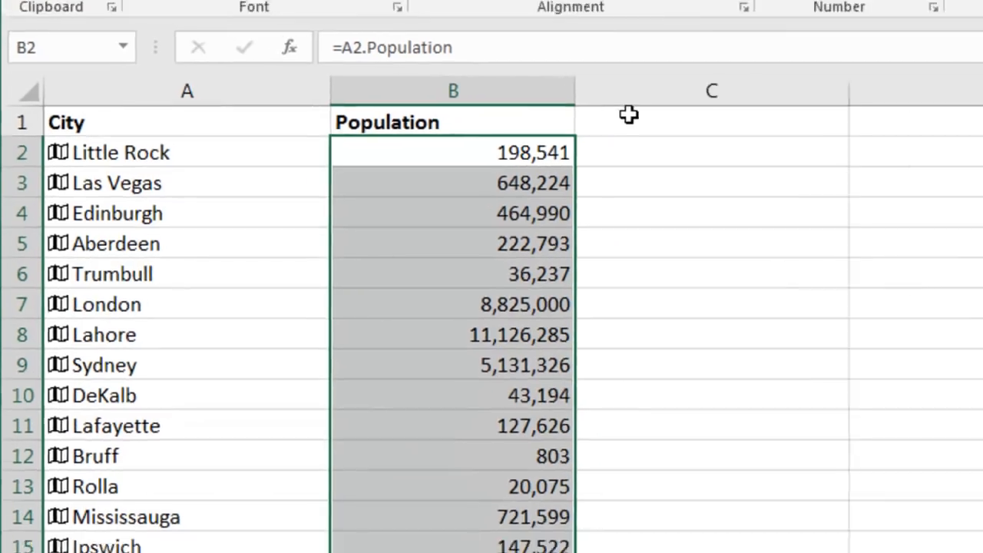
click(699, 93)
text(State)
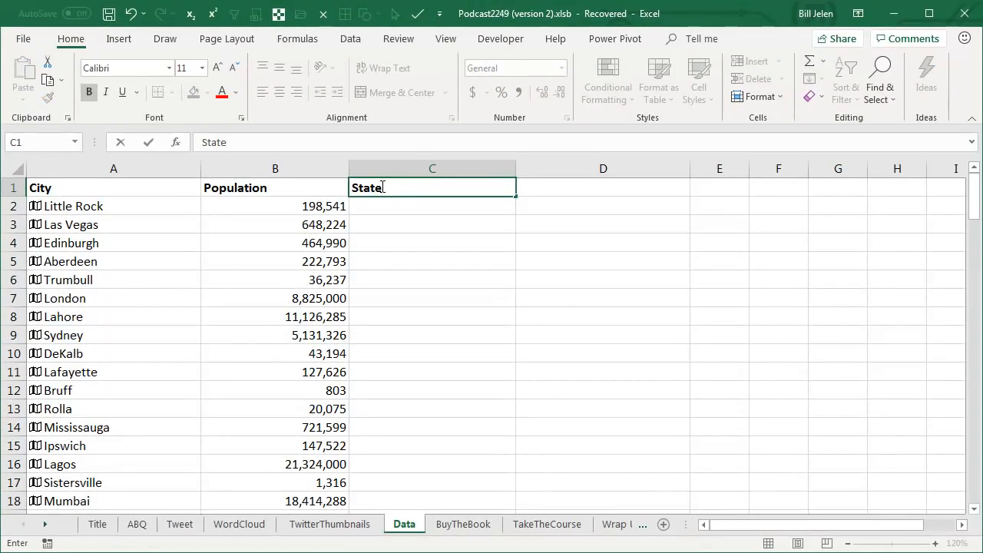
key(Return)
text(=a2.)
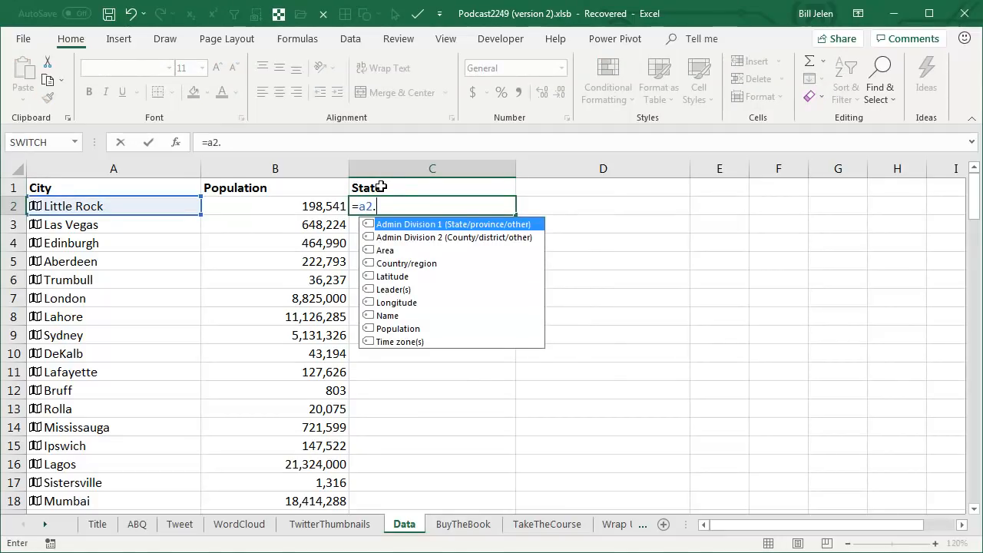
key(Tab)
key(Return)
key(Up)
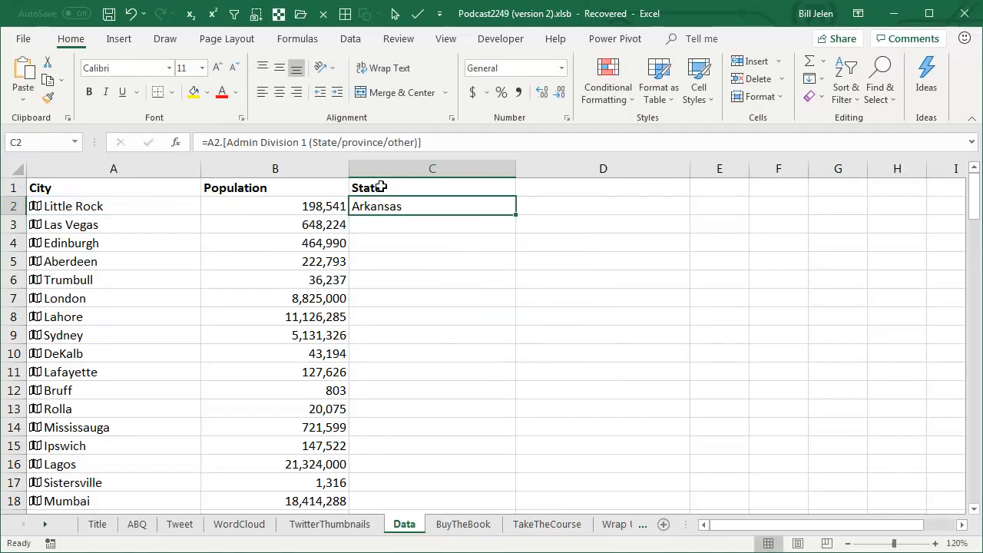
double_click(515, 217)
Enter the heading County in D1, return the Admin Division 2 (County/district/other) field of A2 in D2, and fill it down the list.
click(540, 187)
text(Cou)
text(nty)
key(Return)
text(=a2)
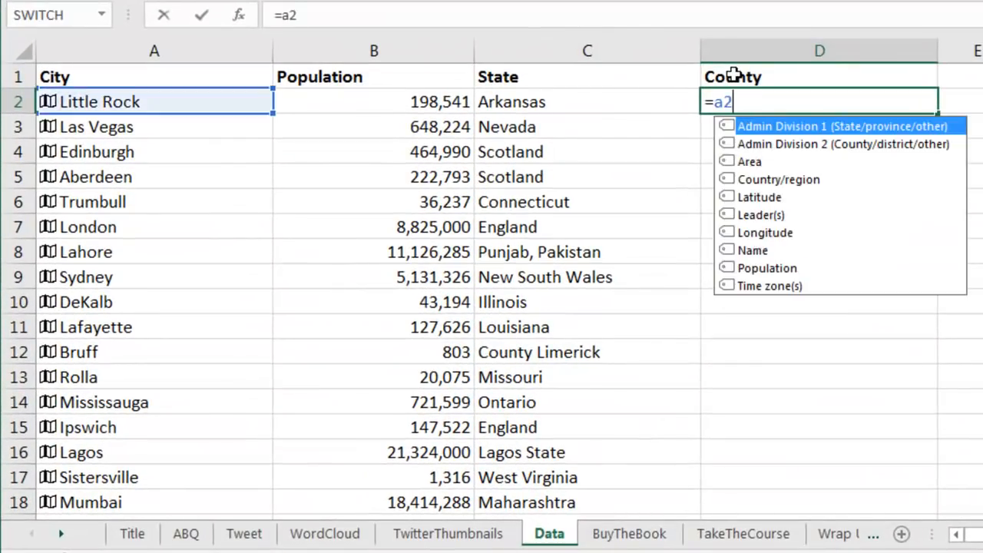
key(Down)
key(Tab)
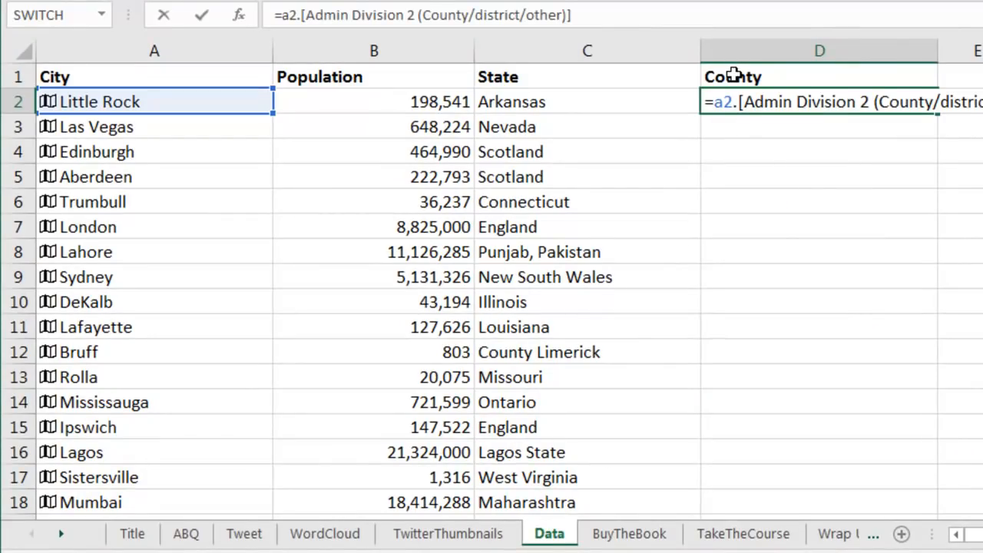
key(Return)
key(Up)
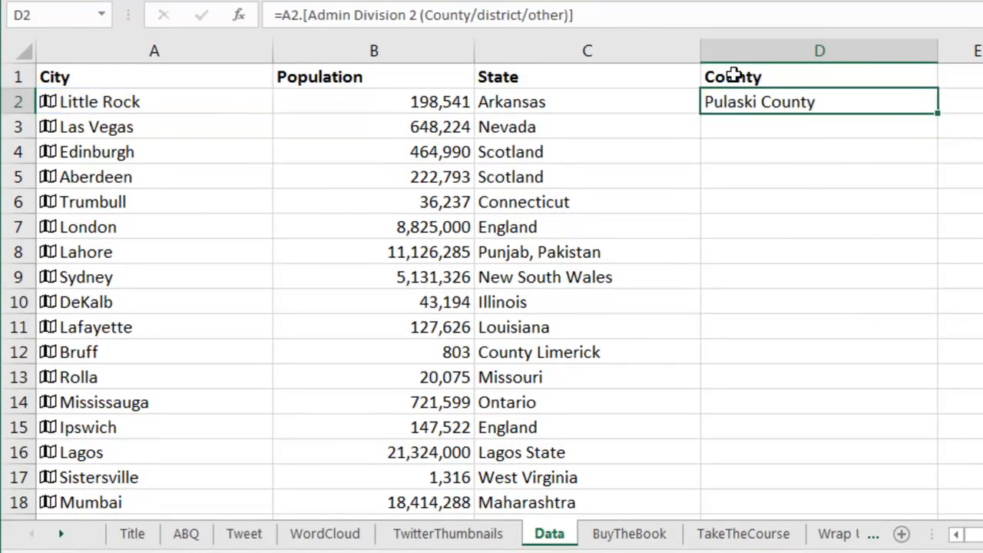
double_click(937, 113)
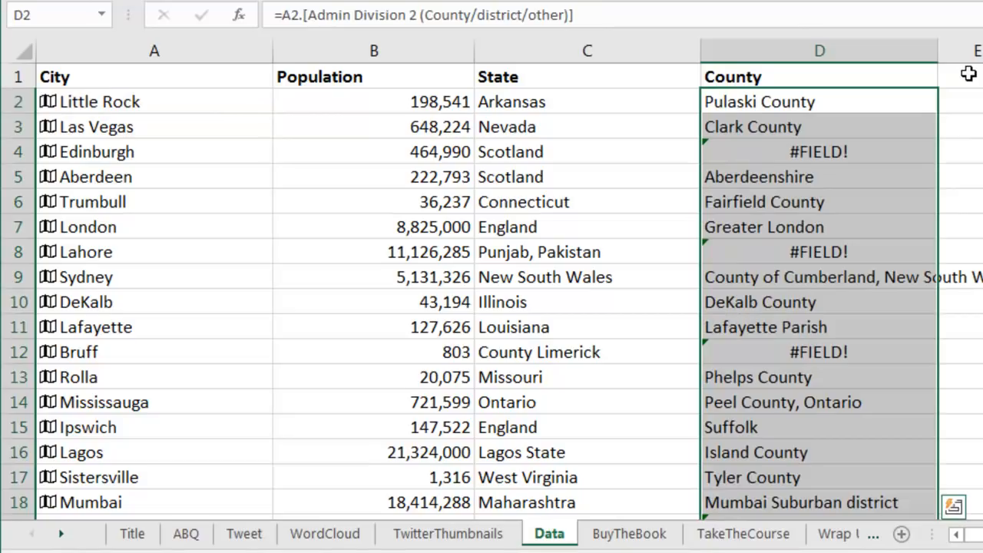
Enter the heading Mayor in E1, put the formula =A2.[Leader(s)] in E2, and fill it down the list.
click(969, 74)
text(Mayor)
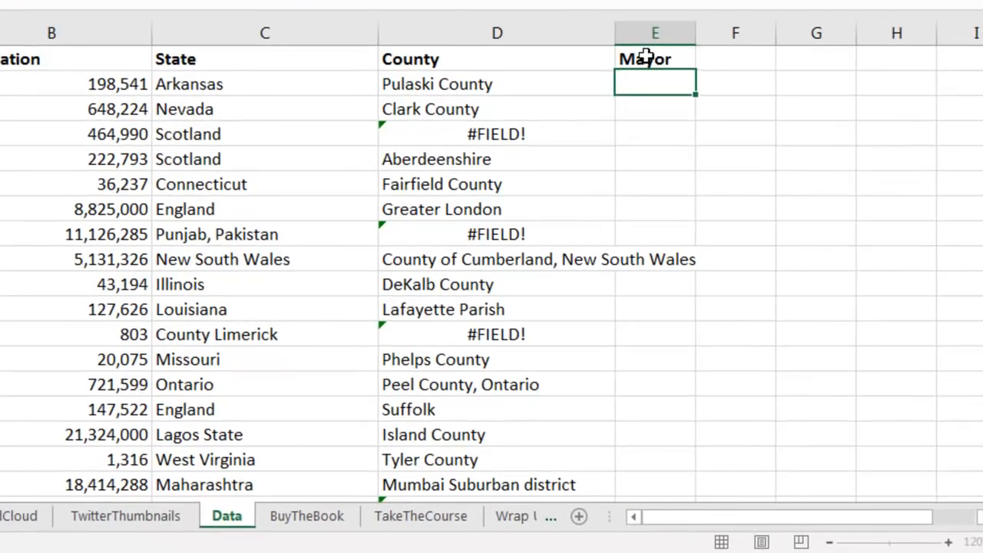
key(Return)
text(=a2.l)
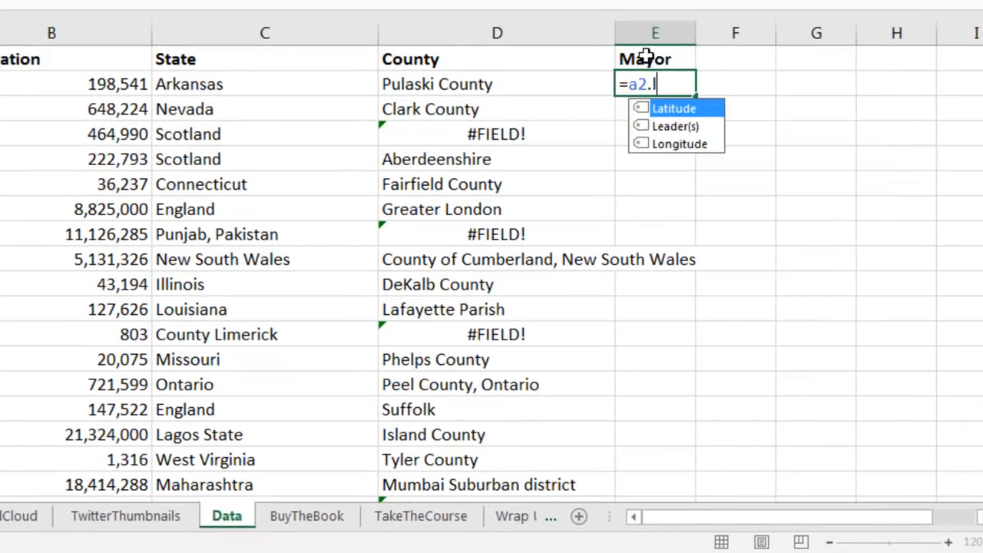
key(Down)
key(Down)
key(Up)
key(Tab)
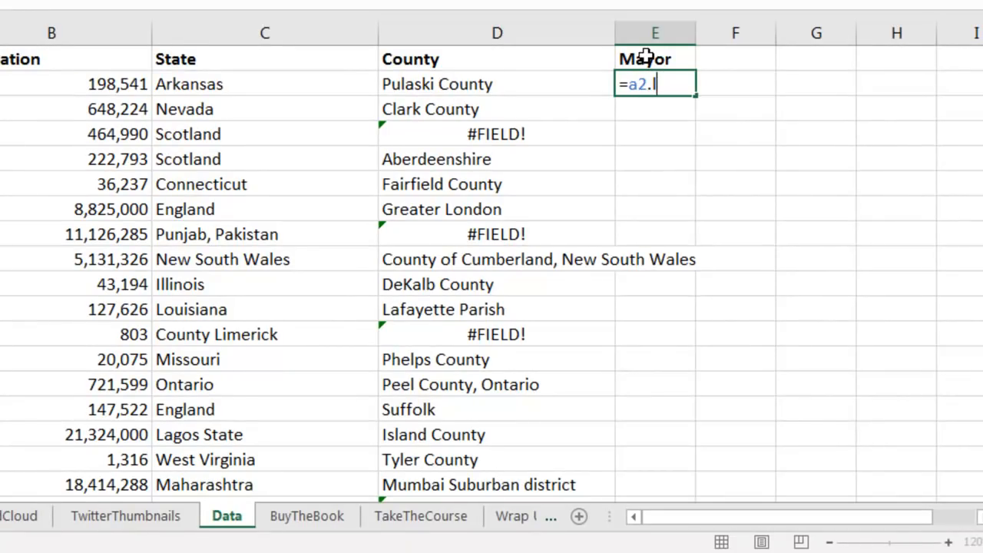
key(Return)
key(Up)
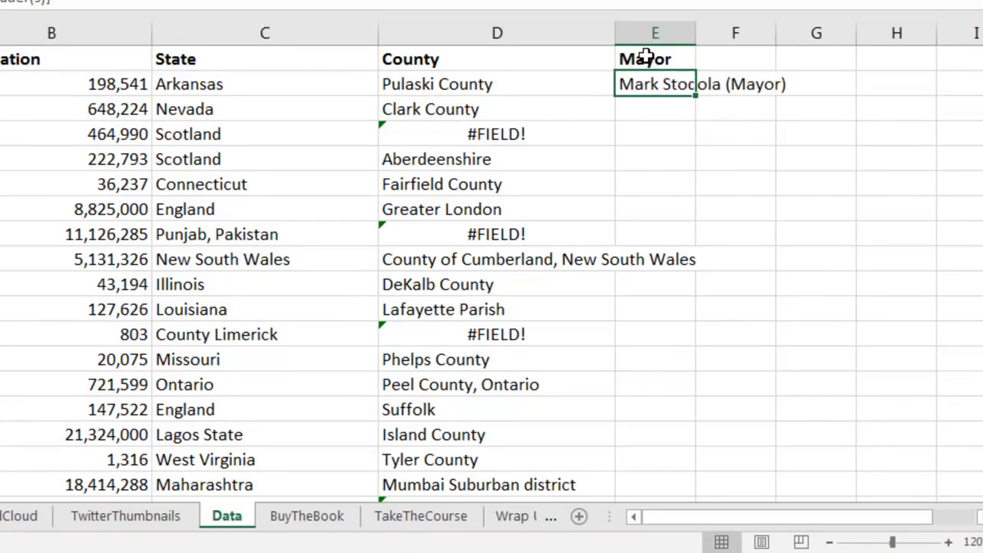
double_click(696, 97)
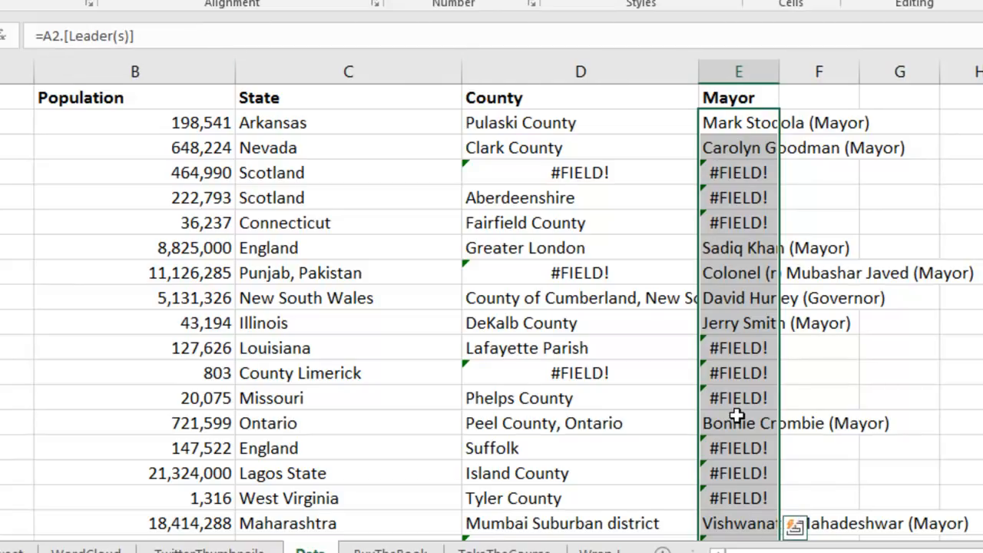
Change the formula throughout the Mayor column to =IFERROR(A2.[Leader(s)],"") so that errors return an empty text.
click(43, 36)
text(IFERROR()
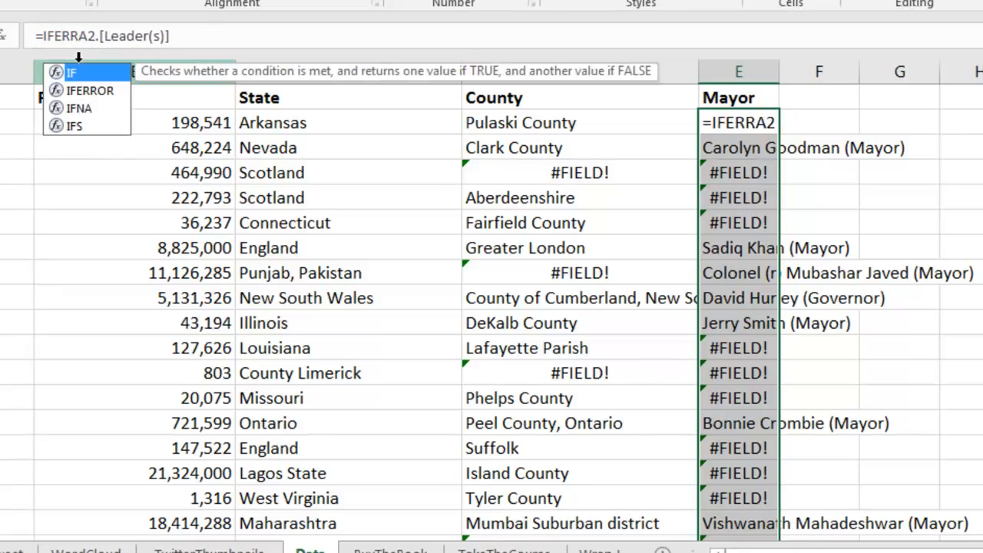
key(End)
text(,""))
key(Return)
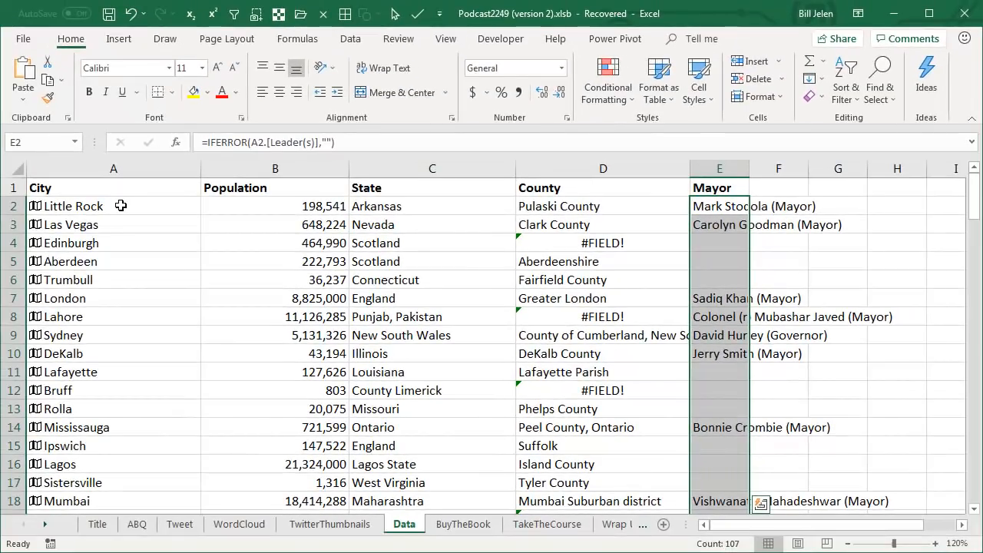
Convert the city list, including its heading row, into an Excel table.
click(121, 206)
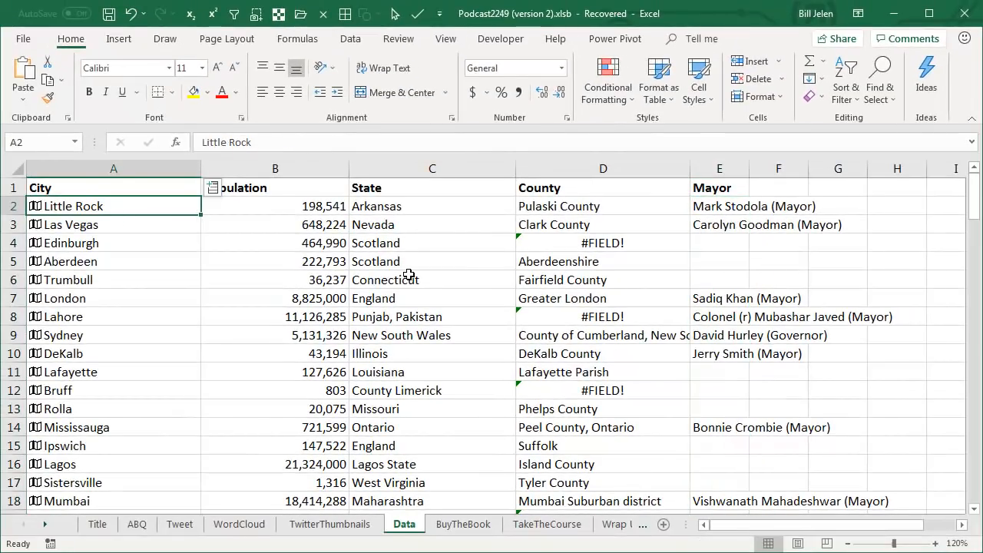
key(ctrl+t)
click(258, 380)
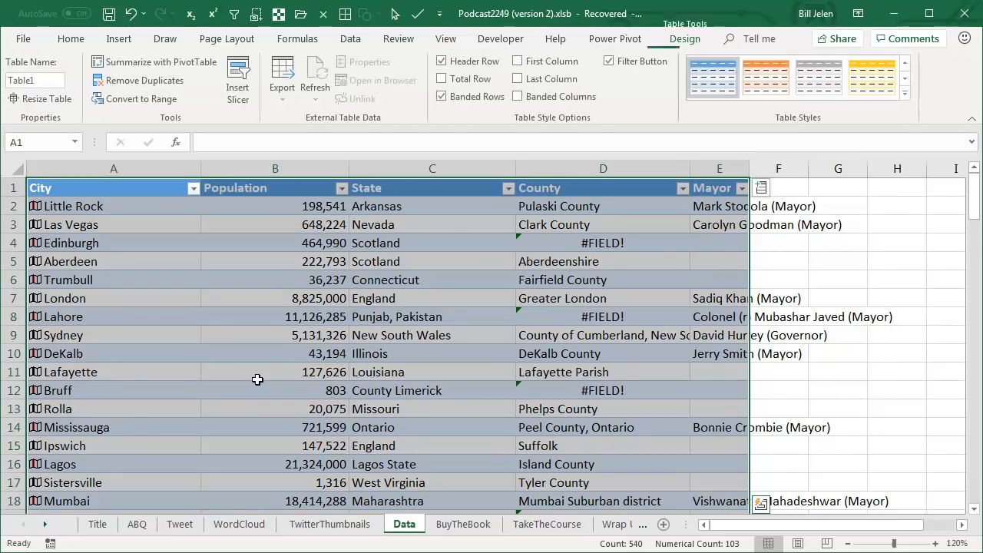
Add a time zone column after Mayor by extracting that Geography field from the City column.
click(762, 191)
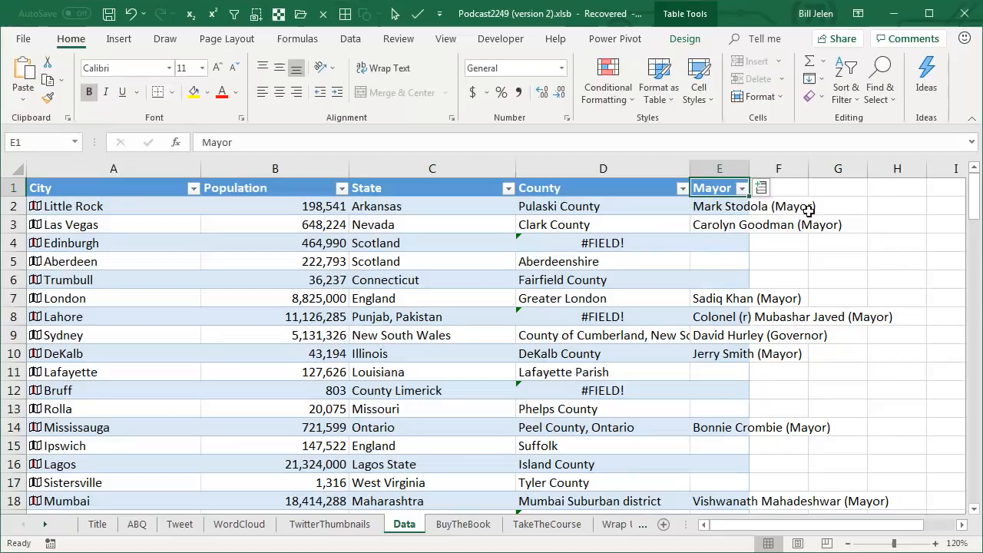
click(761, 189)
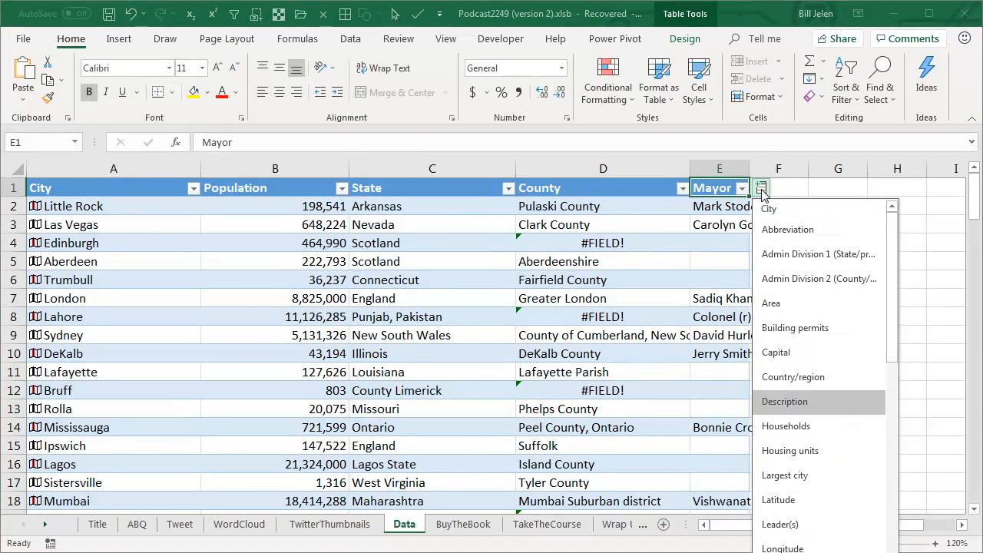
scroll(819, 454, down, 5)
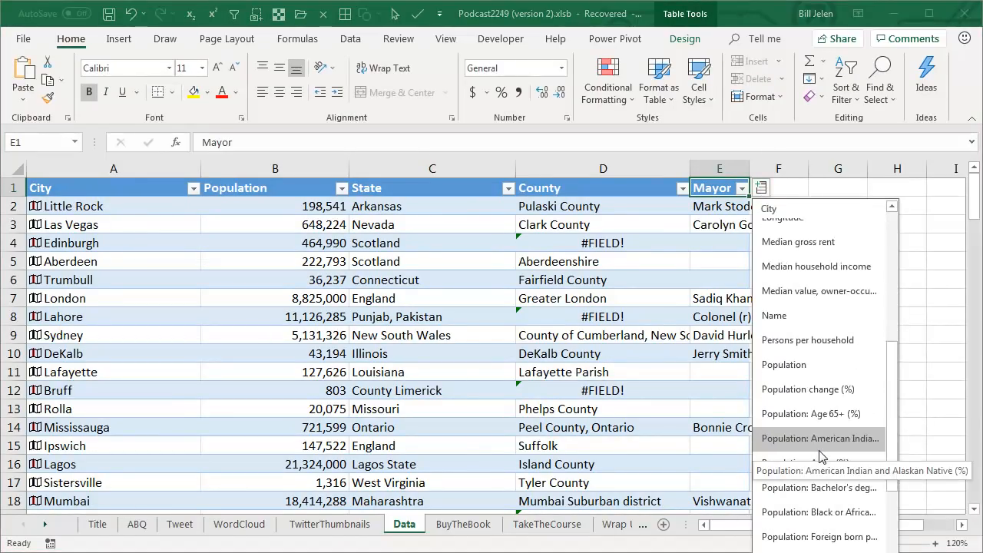
scroll(819, 453, down, 3)
drag(891, 459, 891, 492)
click(830, 544)
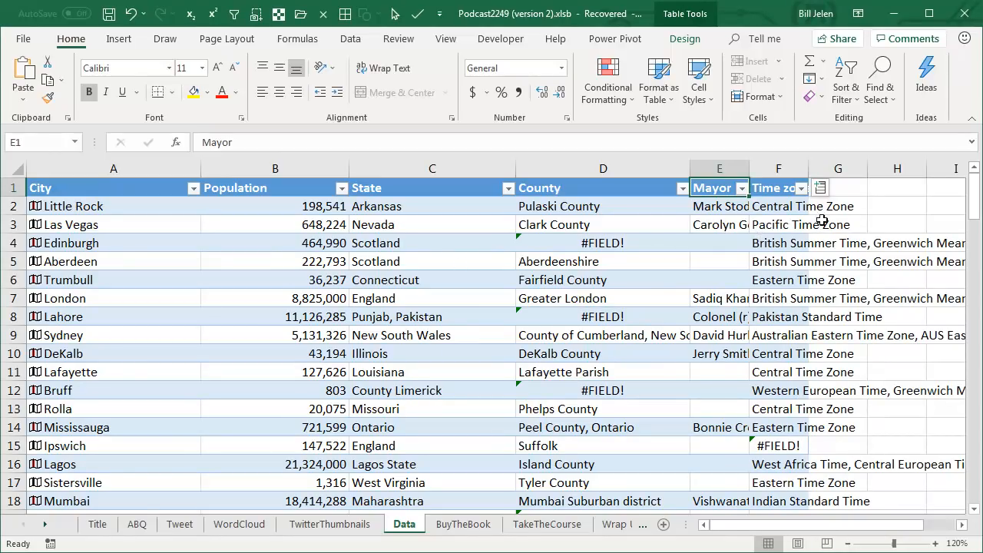
Sort the table by the City column's Longitude field from smallest to largest and review the resulting city order down to the last row.
click(158, 188)
click(194, 189)
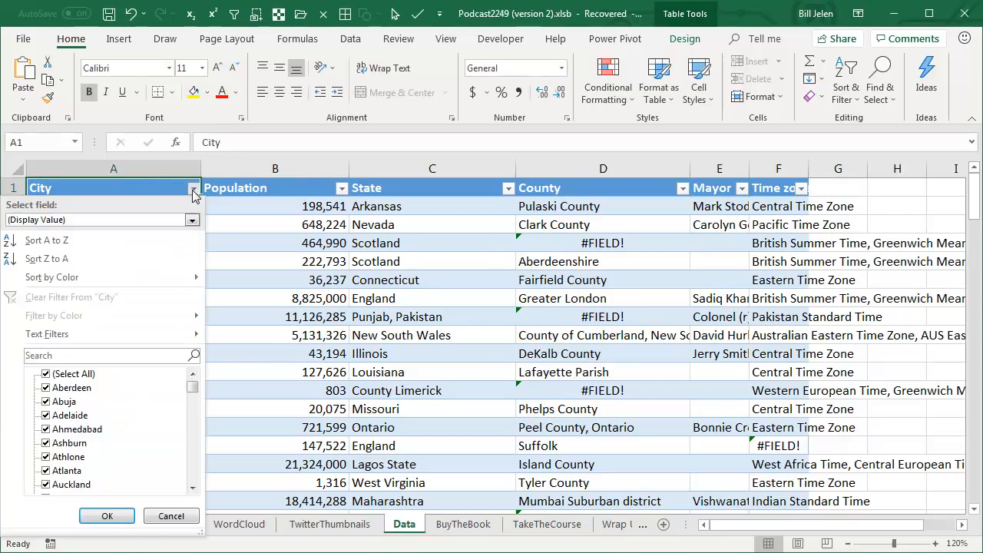
click(192, 219)
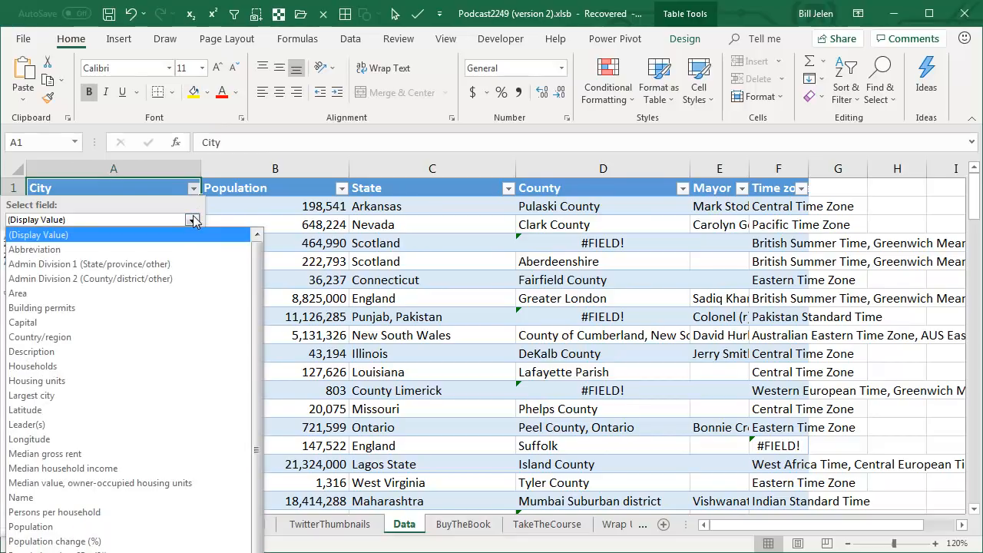
click(44, 440)
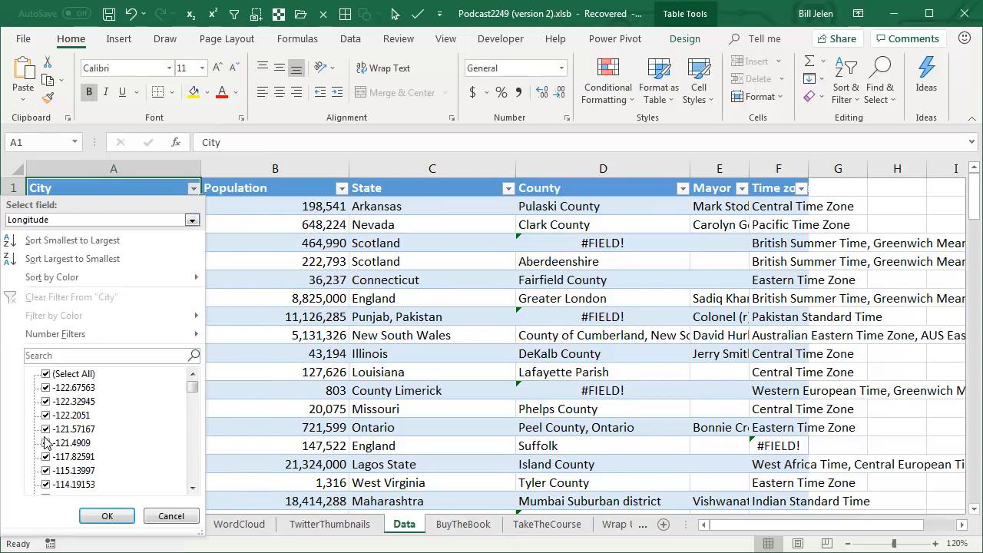
click(80, 241)
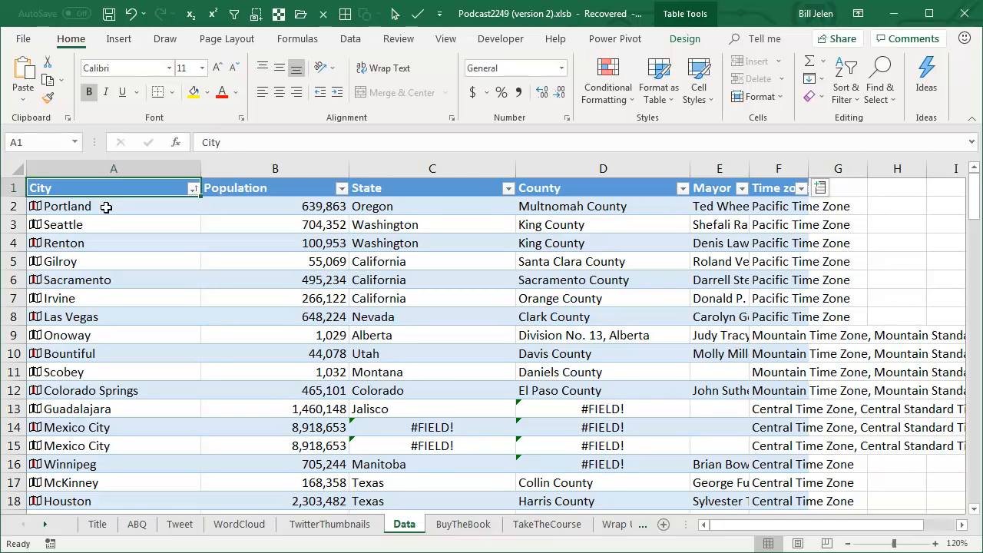
scroll(134, 318, down, 14)
scroll(134, 318, down, 12)
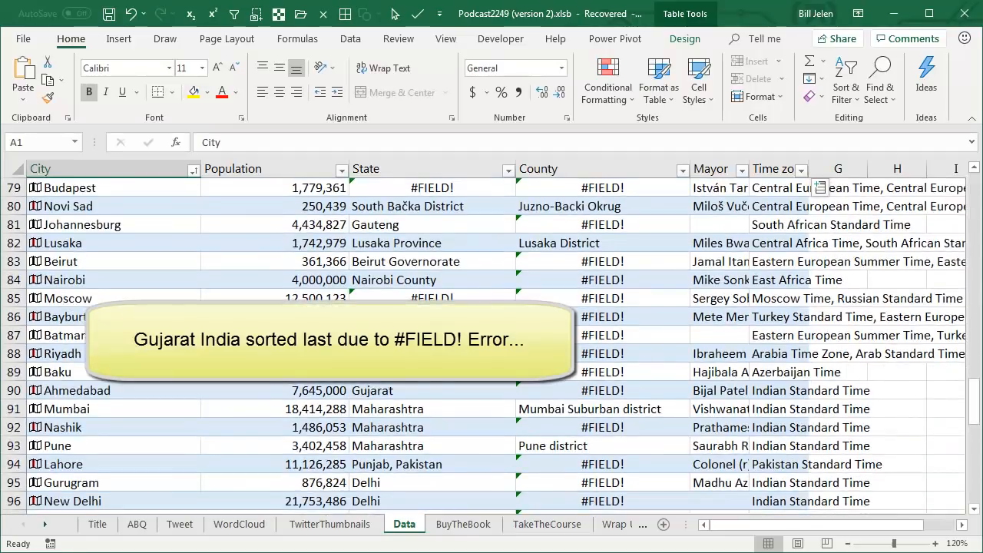
scroll(134, 318, down, 8)
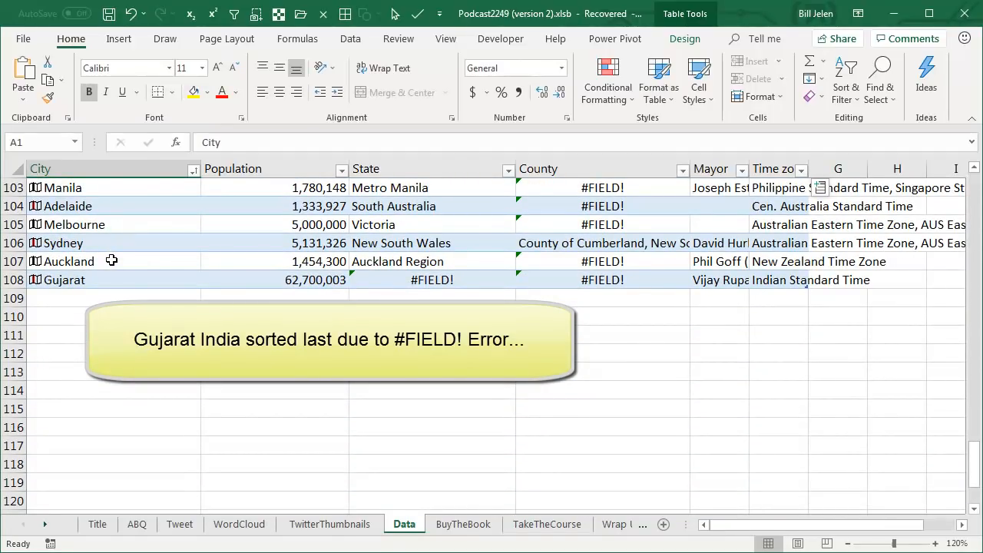
scroll(111, 260, up, 20)
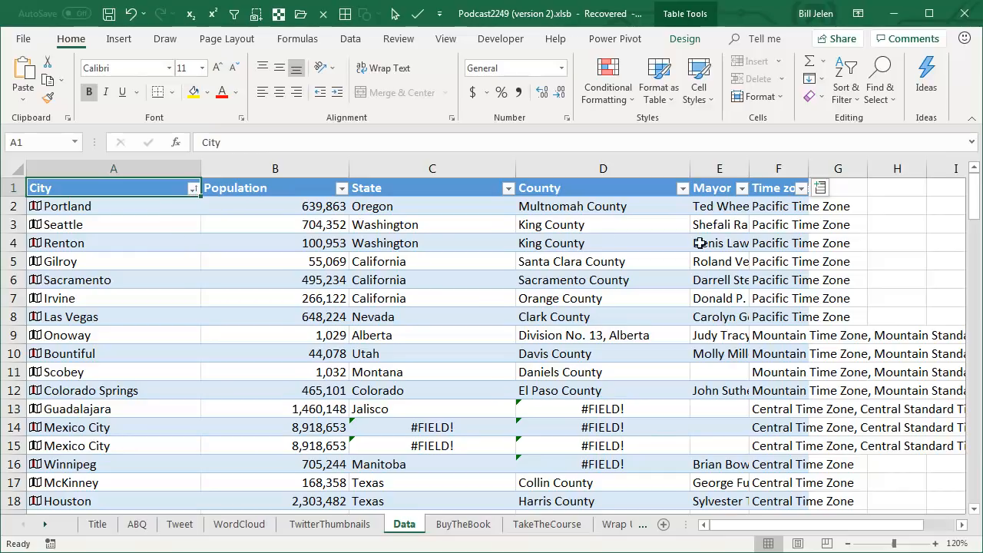
Add the Latitude field of the City column as a new column at the end of the table.
click(819, 188)
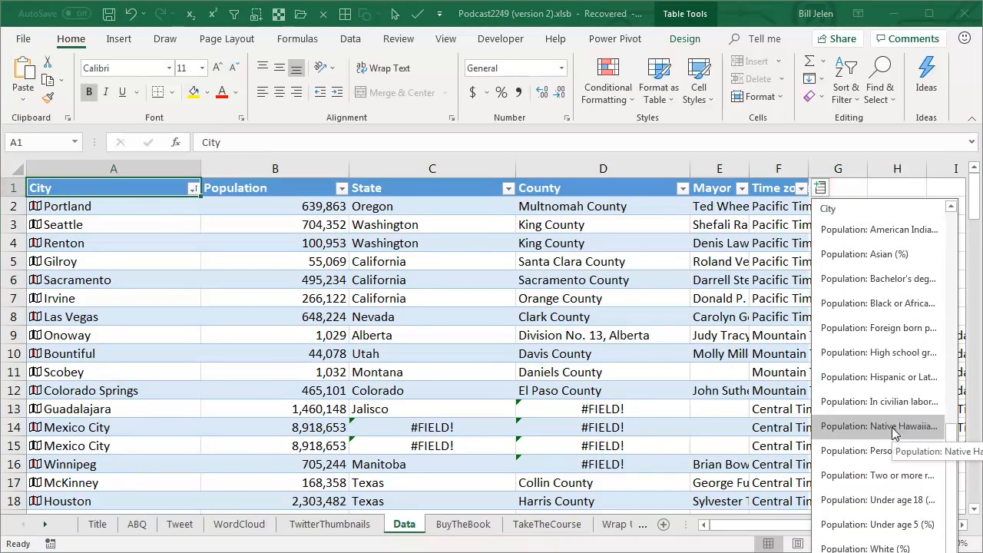
drag(957, 445, 955, 309)
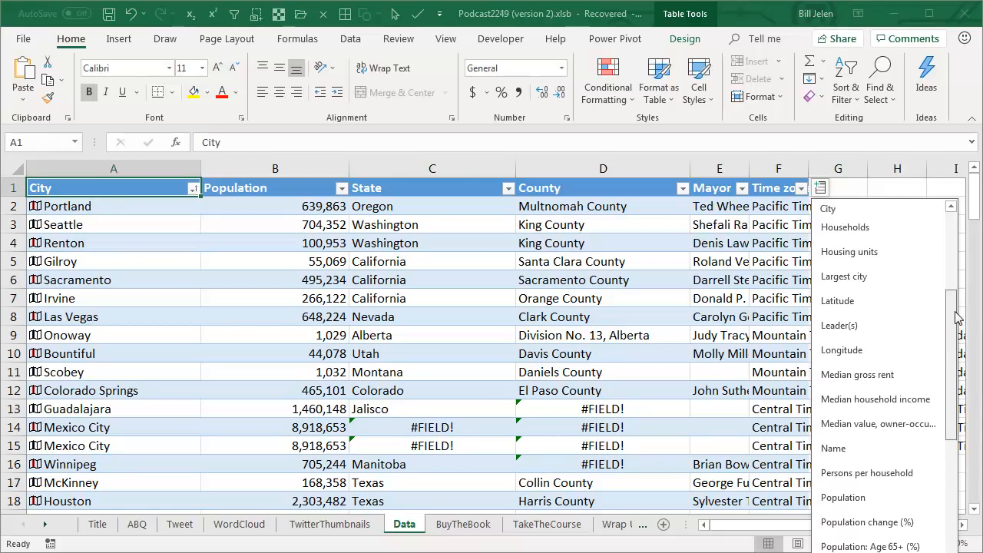
click(857, 301)
click(881, 190)
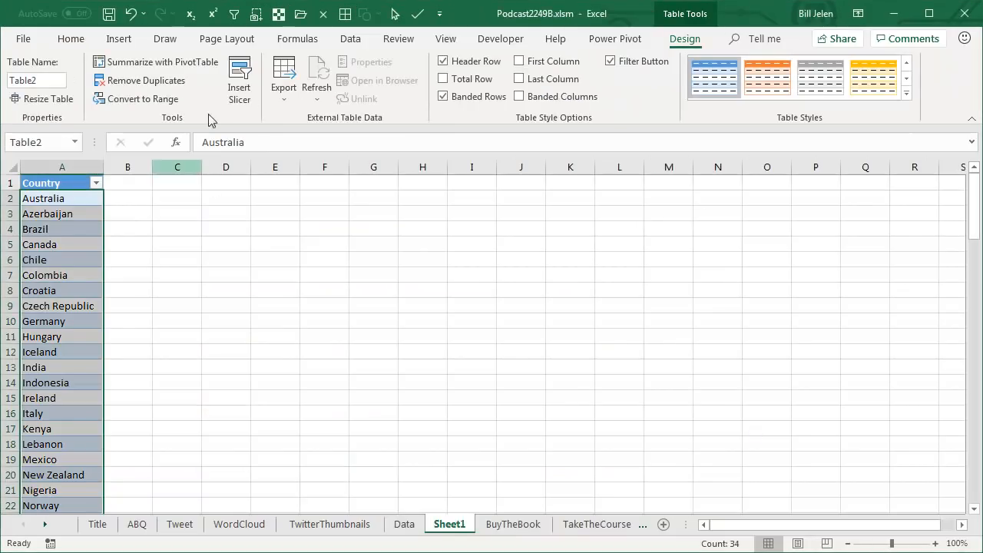
Convert the selected country list to the Geography data type and add its Abbreviation and Area fields as new columns.
click(351, 40)
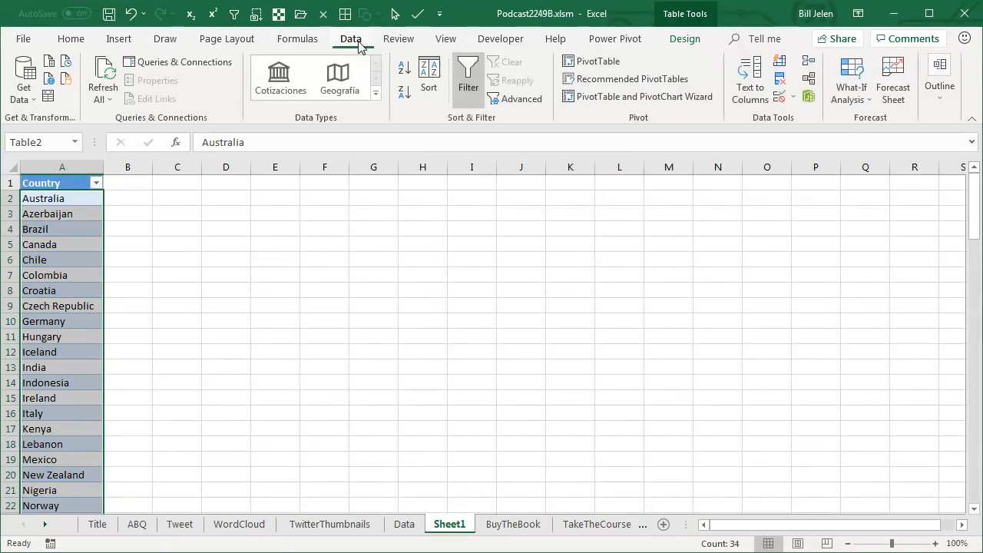
click(342, 77)
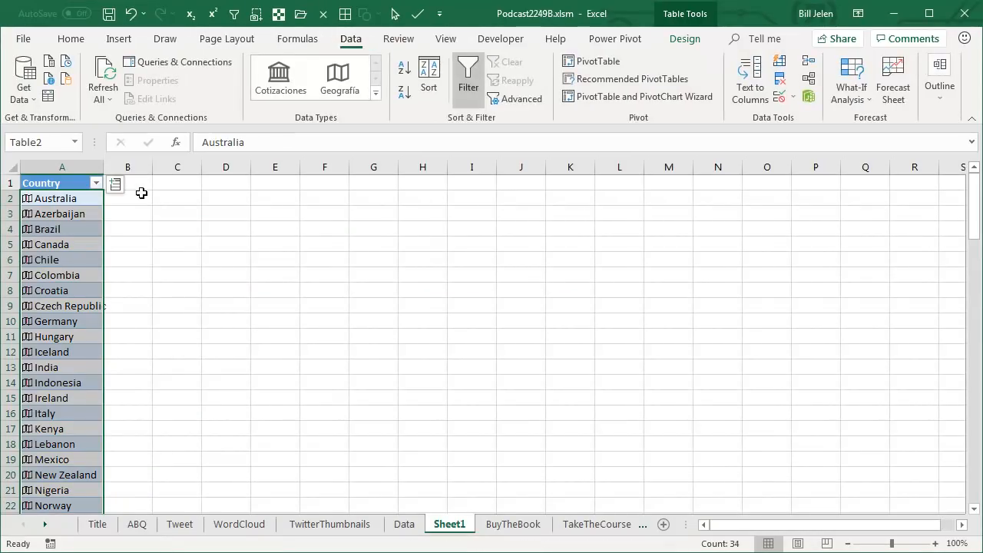
click(115, 185)
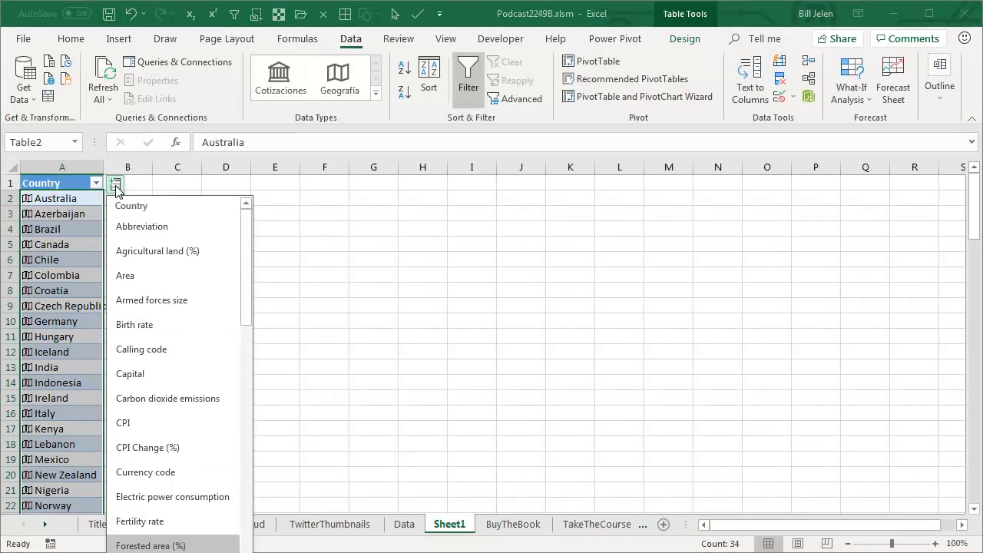
click(135, 226)
click(164, 185)
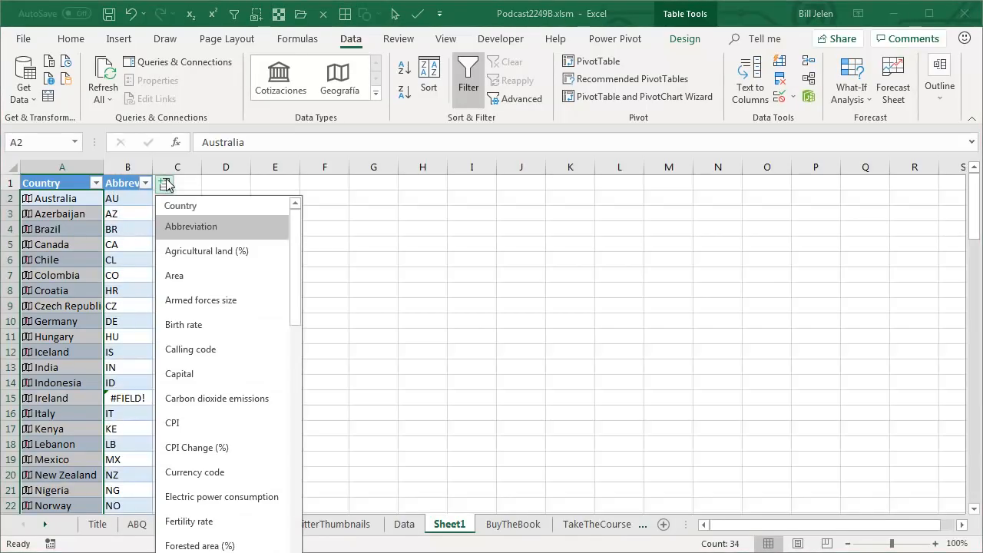
click(188, 277)
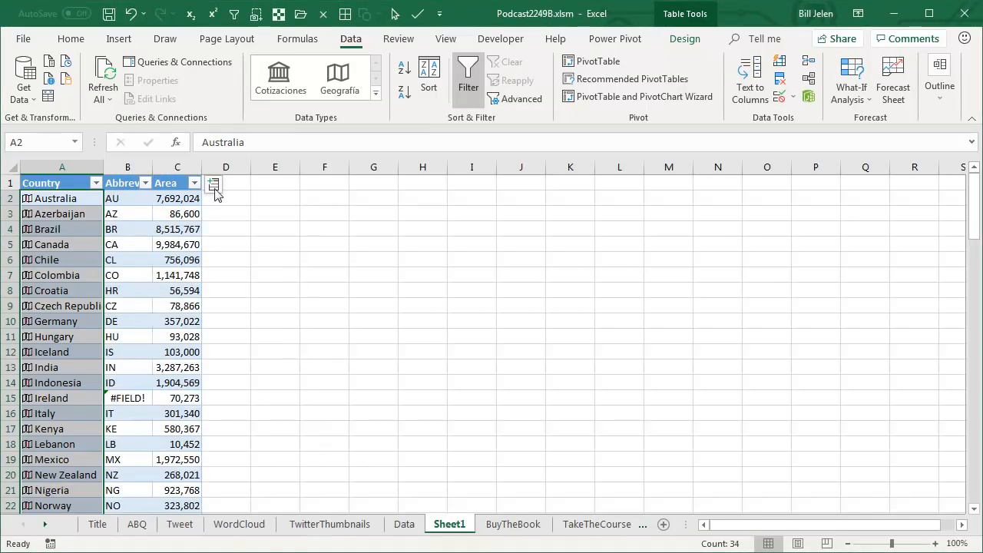
Add the Forested area (%) field as a new column and sort the country table by it from largest to smallest.
click(214, 185)
scroll(286, 438, down, 2)
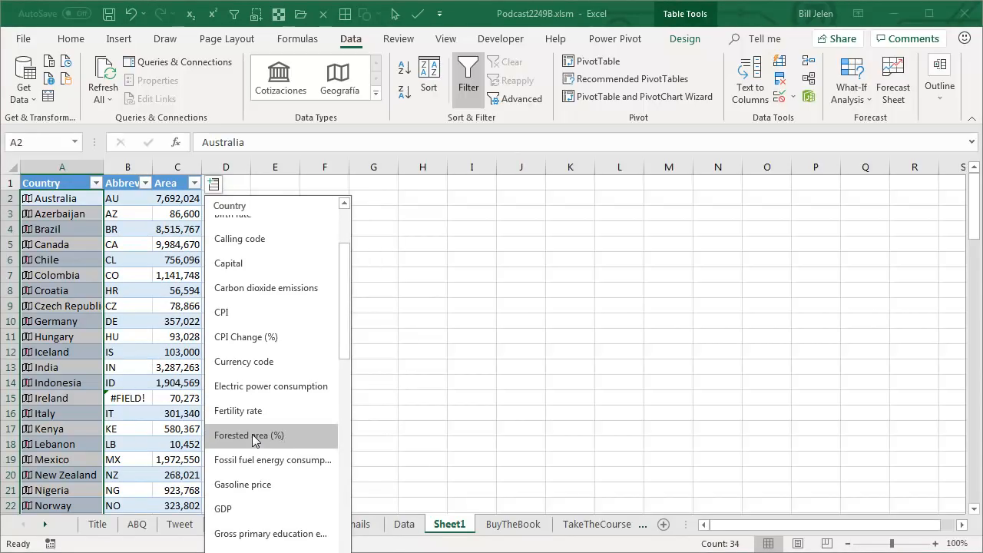
click(251, 435)
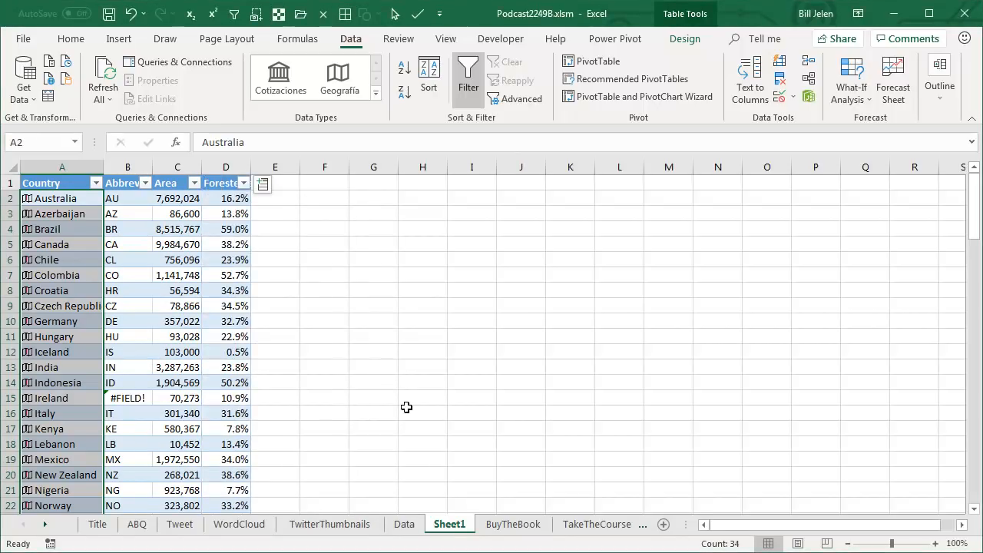
click(231, 202)
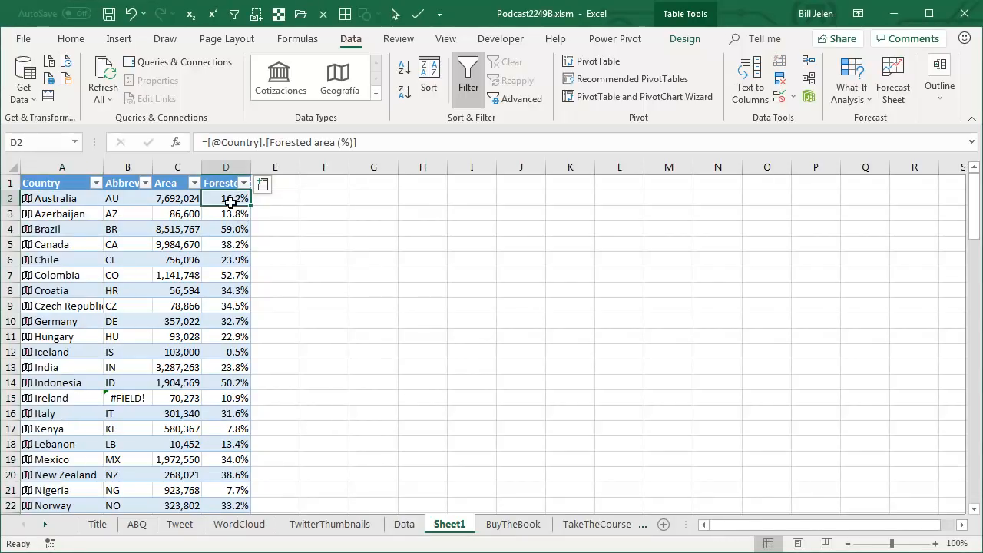
click(402, 92)
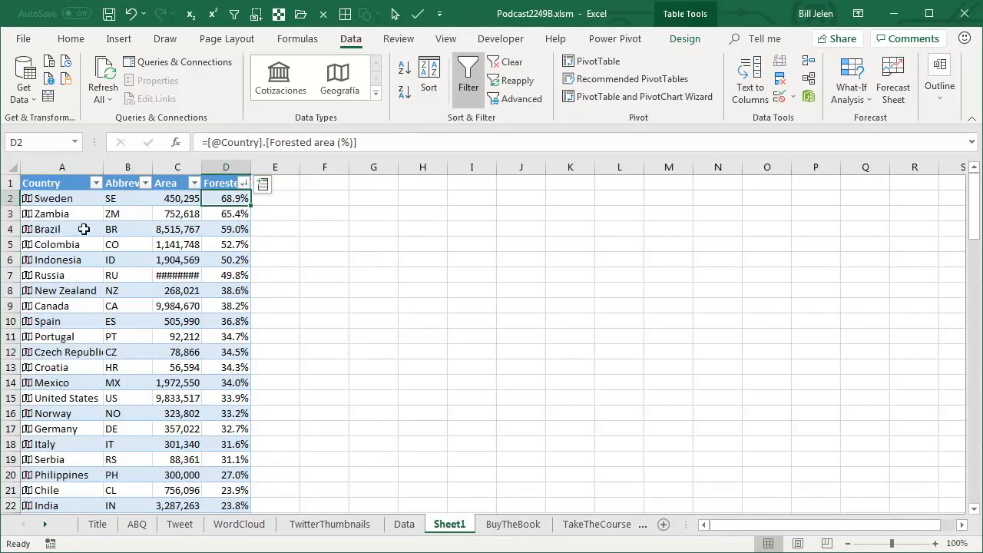
Add the Gasoline price field of the Country column as a new column at the end of the table.
click(262, 185)
scroll(363, 377, down, 3)
scroll(361, 378, down, 3)
scroll(360, 379, down, 1)
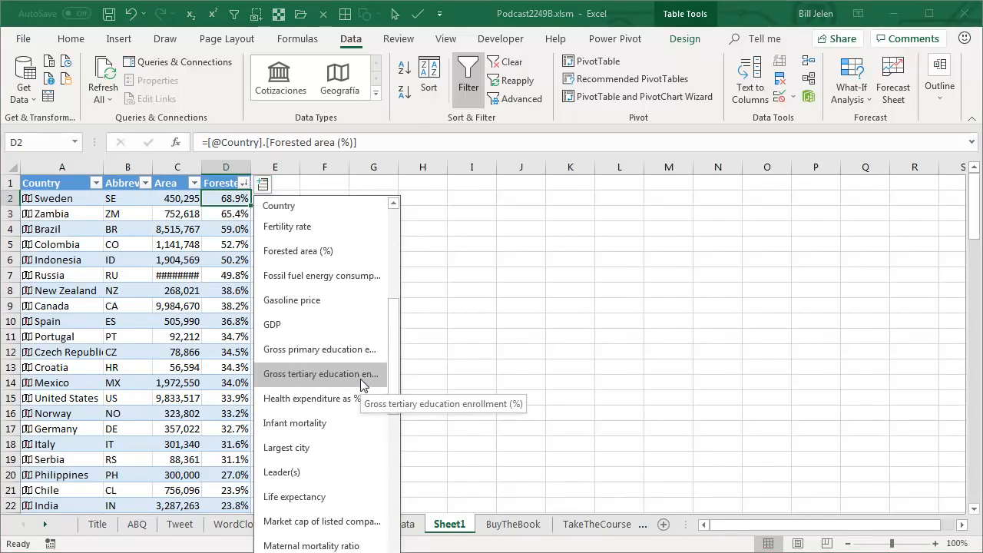
click(310, 303)
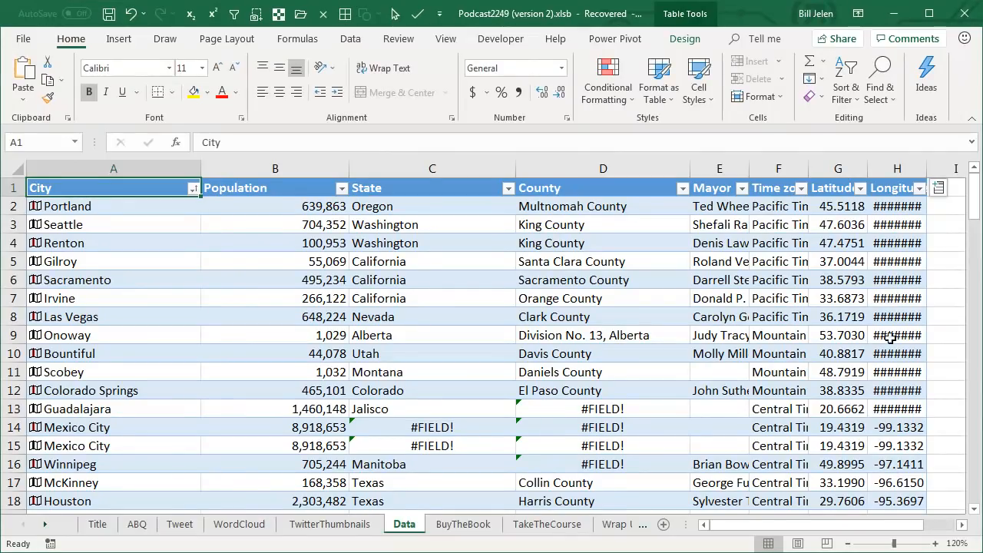
Widen the Longitude column of the city table to fit its values.
double_click(927, 176)
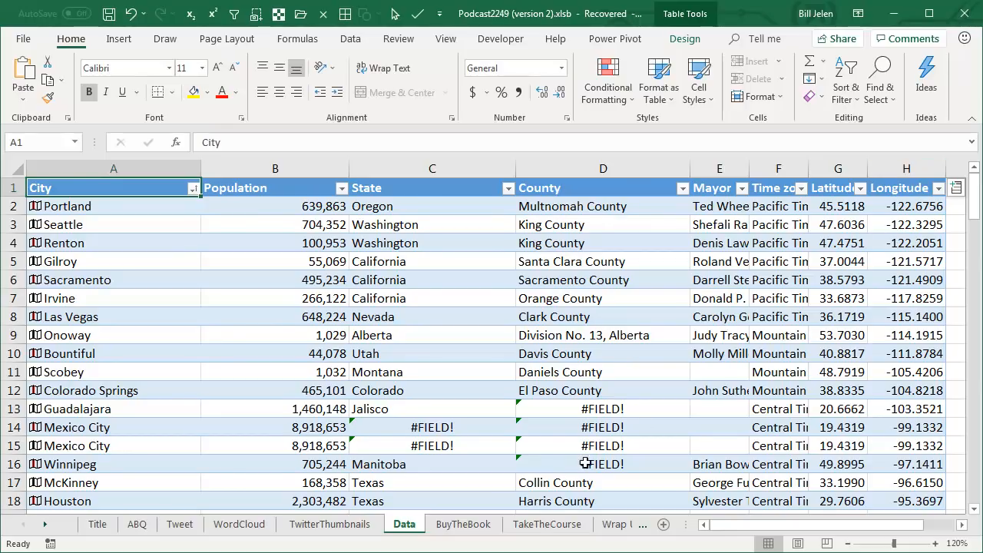
View the TwitterThumbnails and WordCloud sheets and return to the city table on the Data sheet.
click(329, 525)
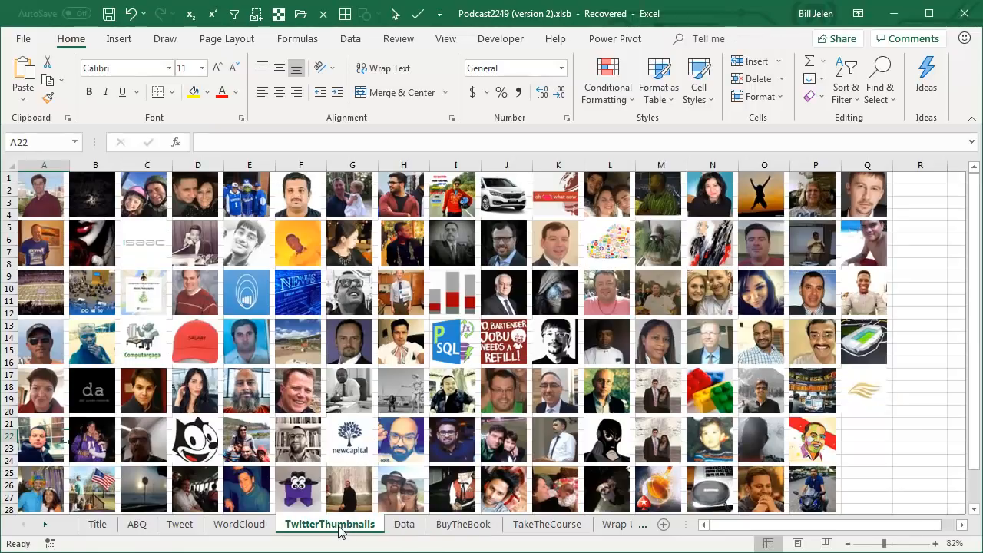
click(240, 525)
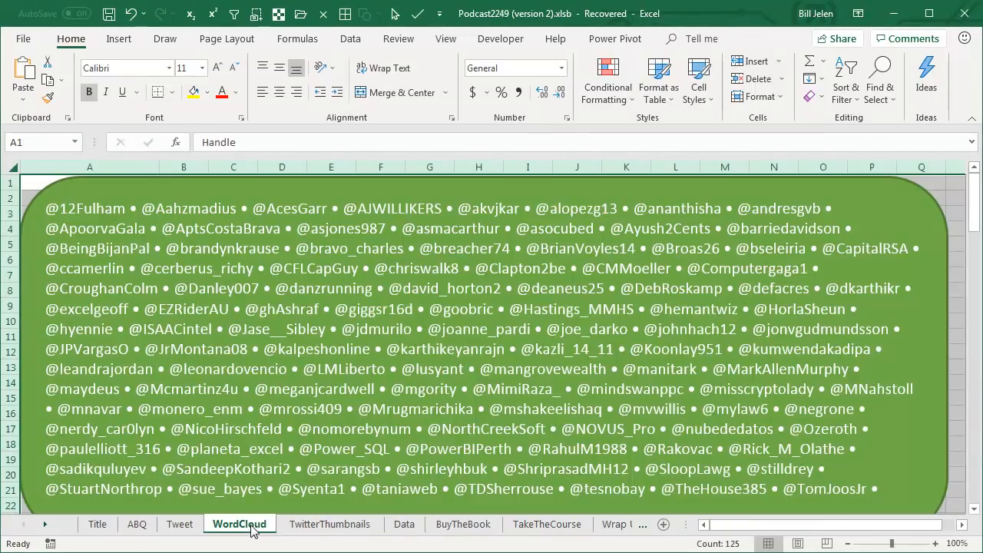
click(404, 525)
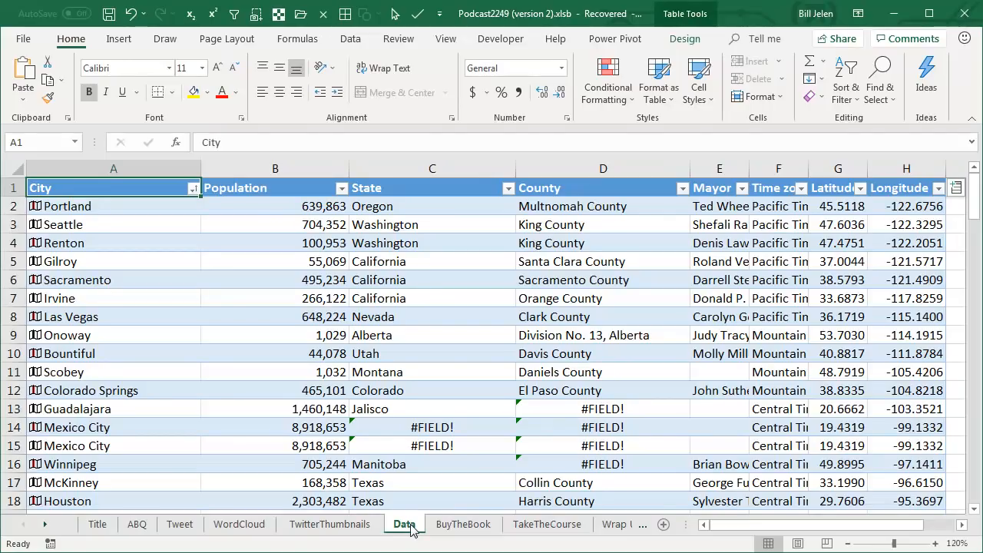